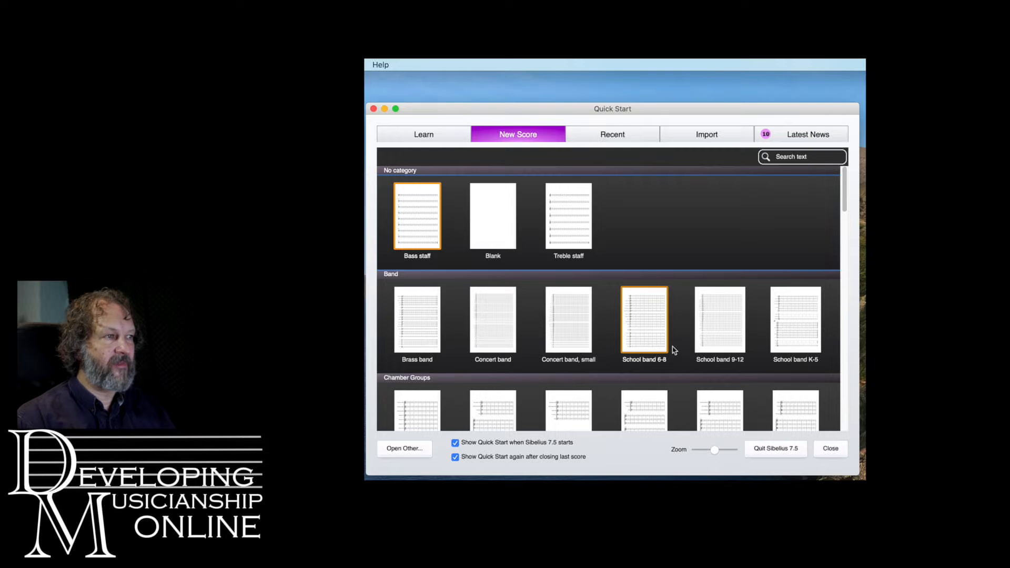
Browse the new score templates and create a score from the Treble staff template with its default setup
scroll(674, 350, "down", 3)
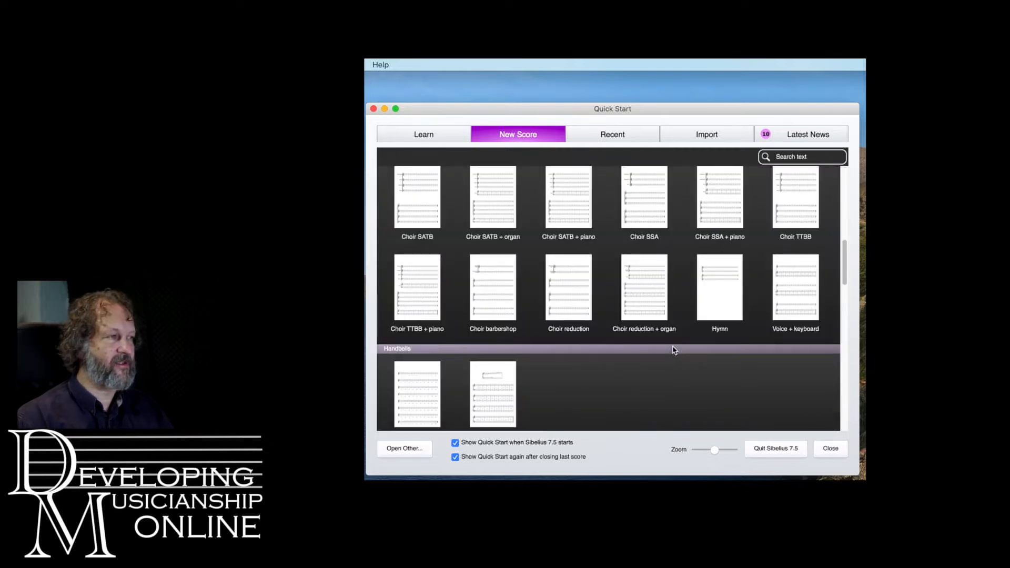
scroll(675, 350, "down", 4)
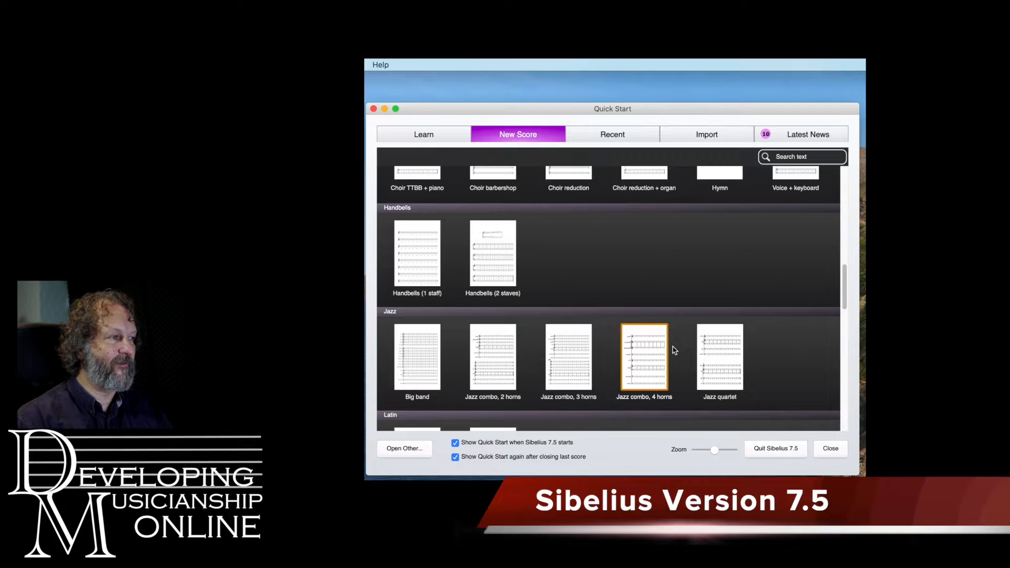
scroll(675, 350, "down", 5)
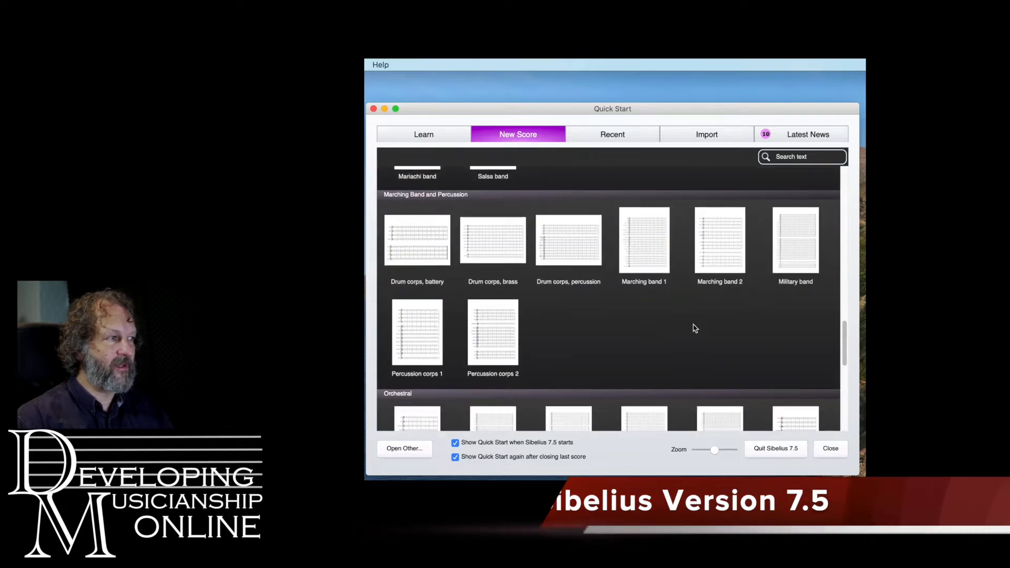
scroll(633, 327, "down", 6)
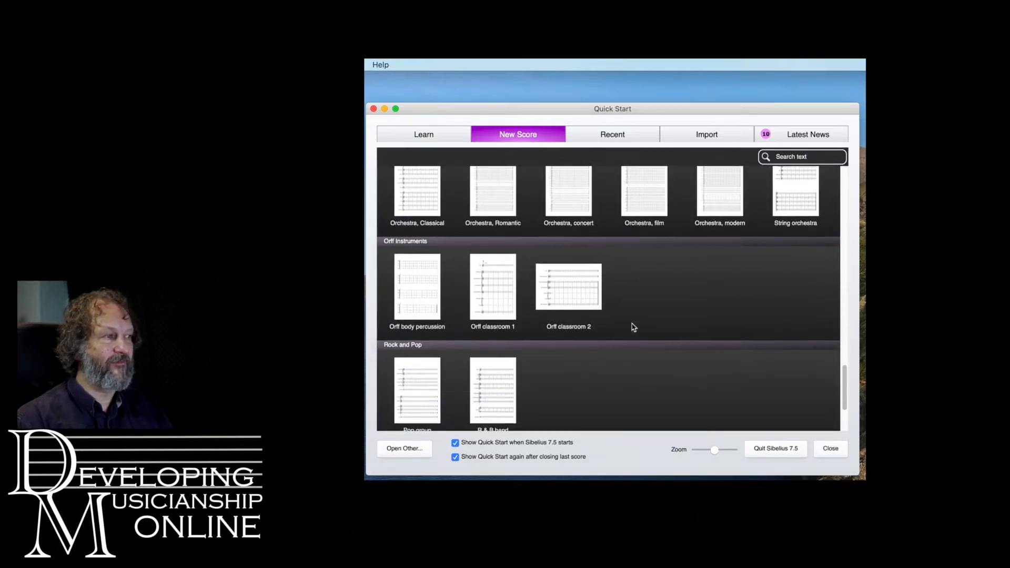
scroll(632, 327, "up", 12)
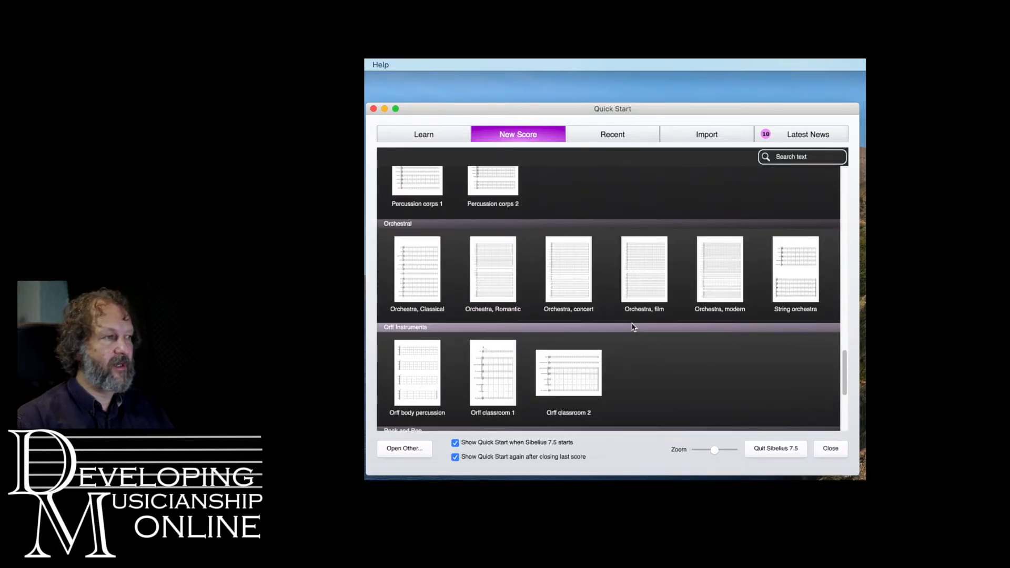
scroll(633, 327, "up", 5)
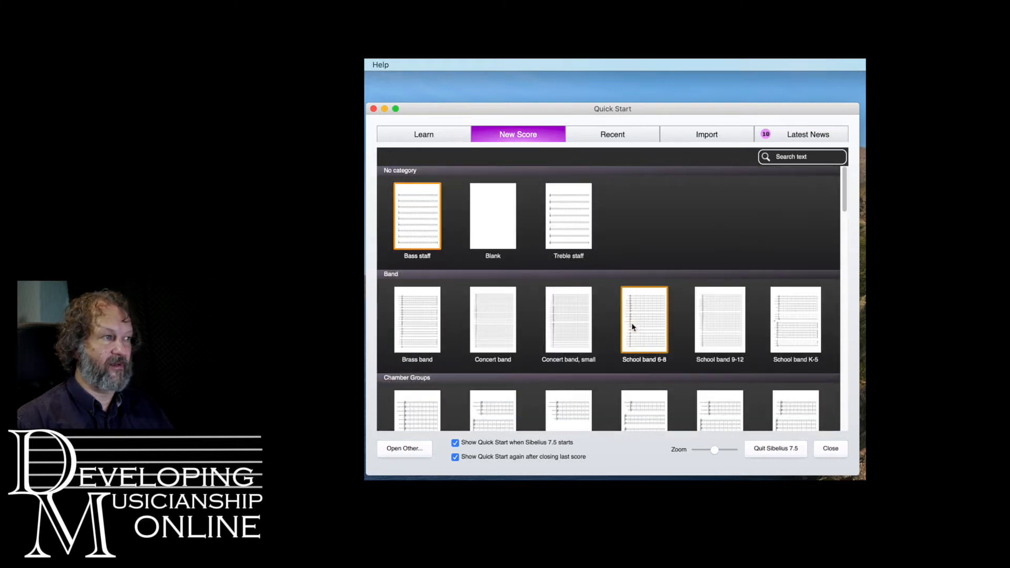
left_click(569, 223)
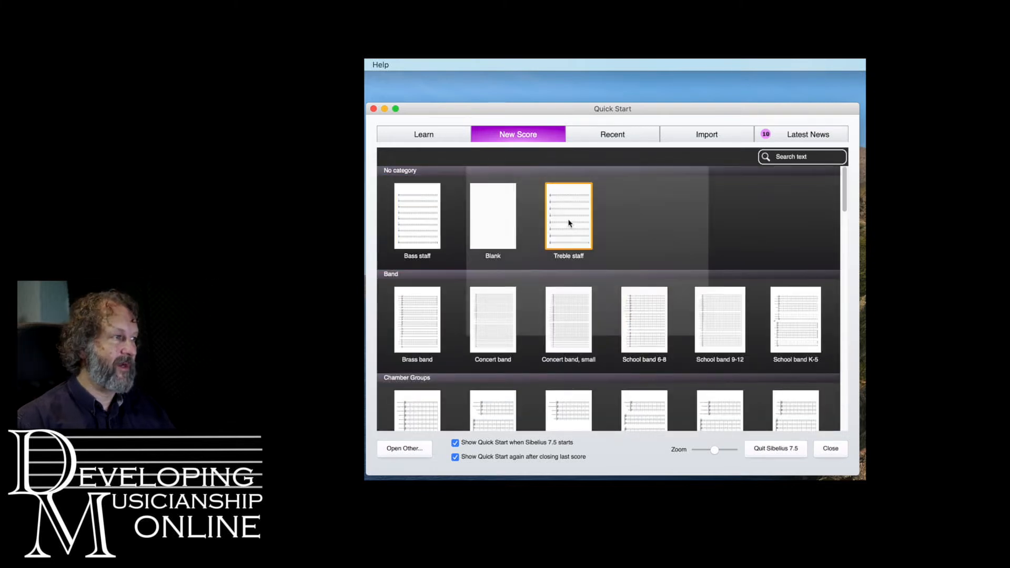
left_click(569, 223)
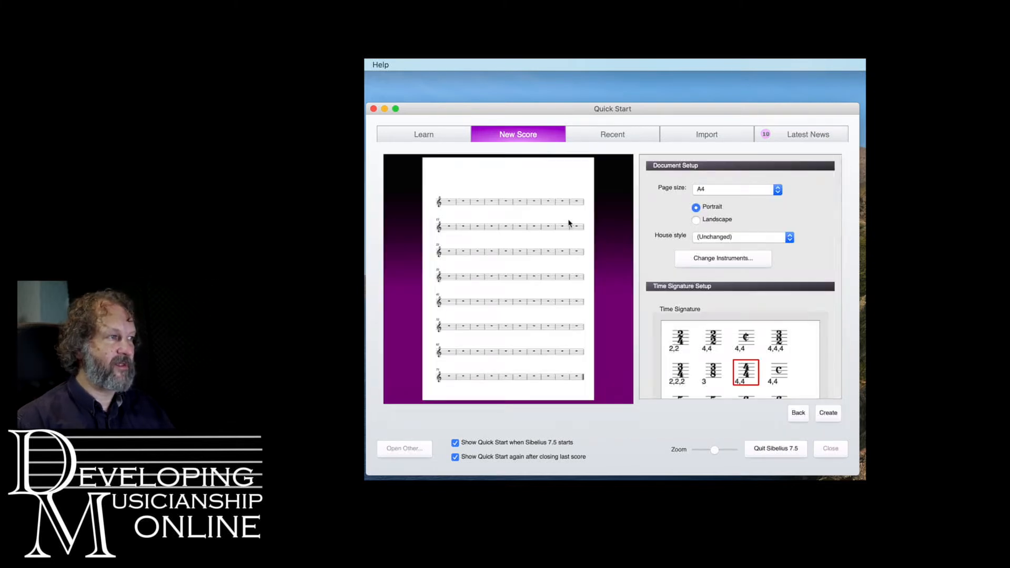
left_click(827, 414)
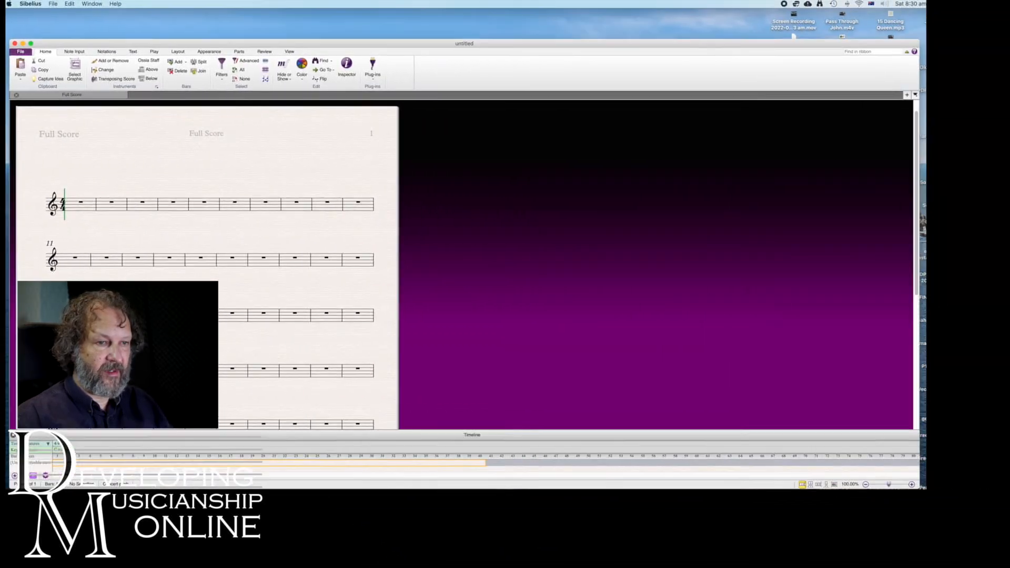
Move the floating Keypad into the empty area beside the score page, level with the first system
left_click_drag(1003, 499, 869, 289)
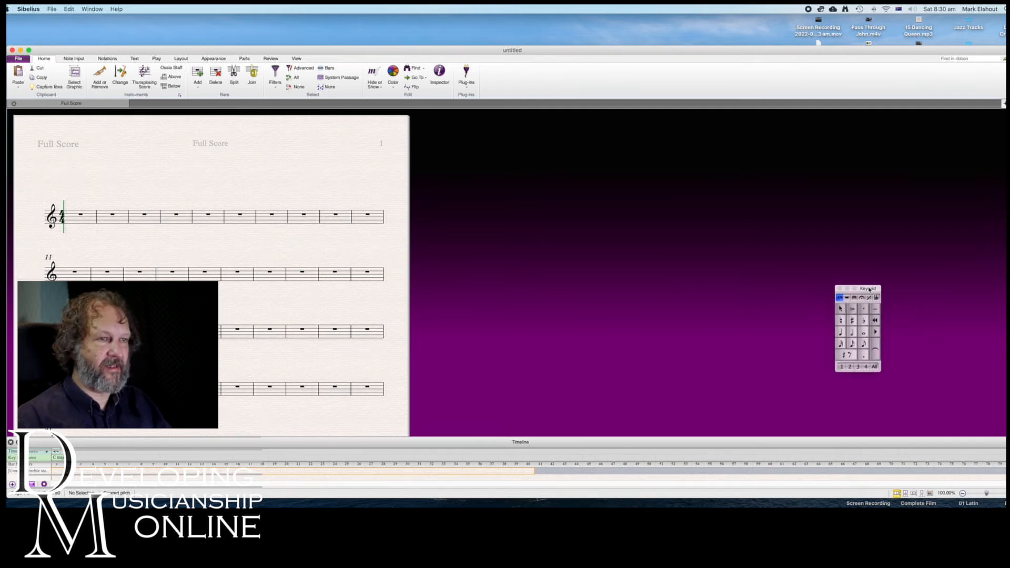
left_click_drag(869, 289, 573, 225)
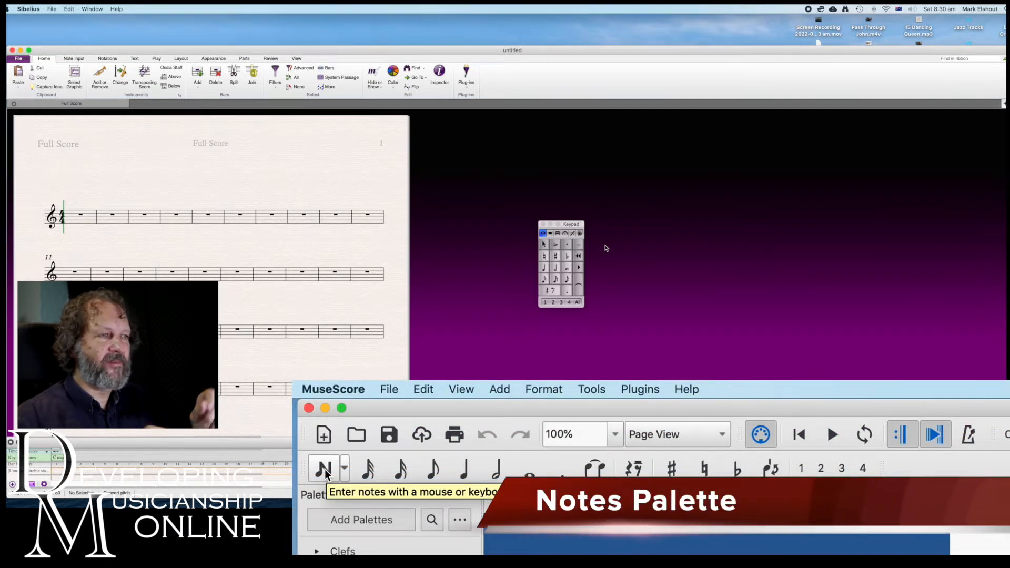
left_click_drag(575, 227, 593, 228)
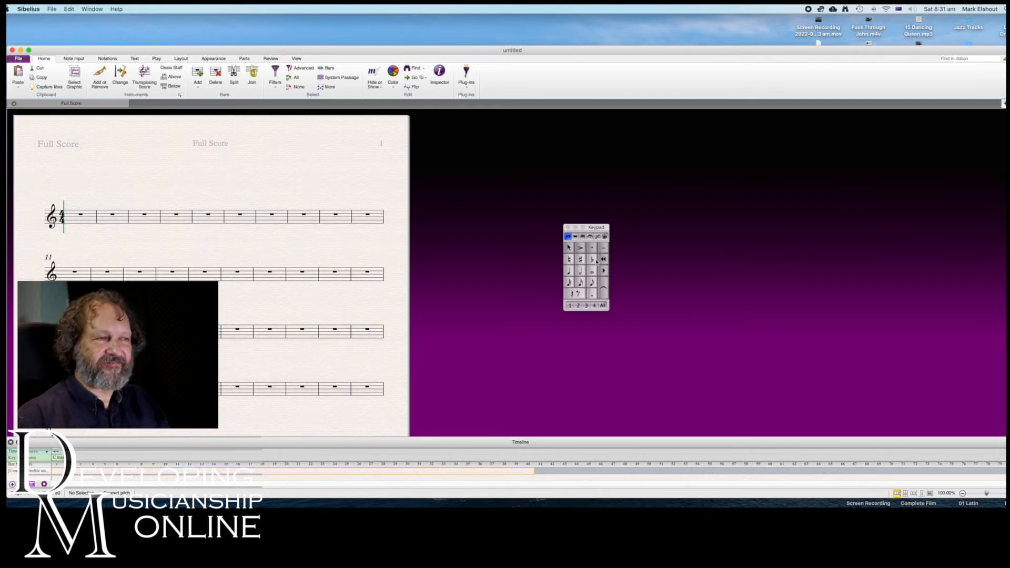
left_click_drag(599, 229, 537, 213)
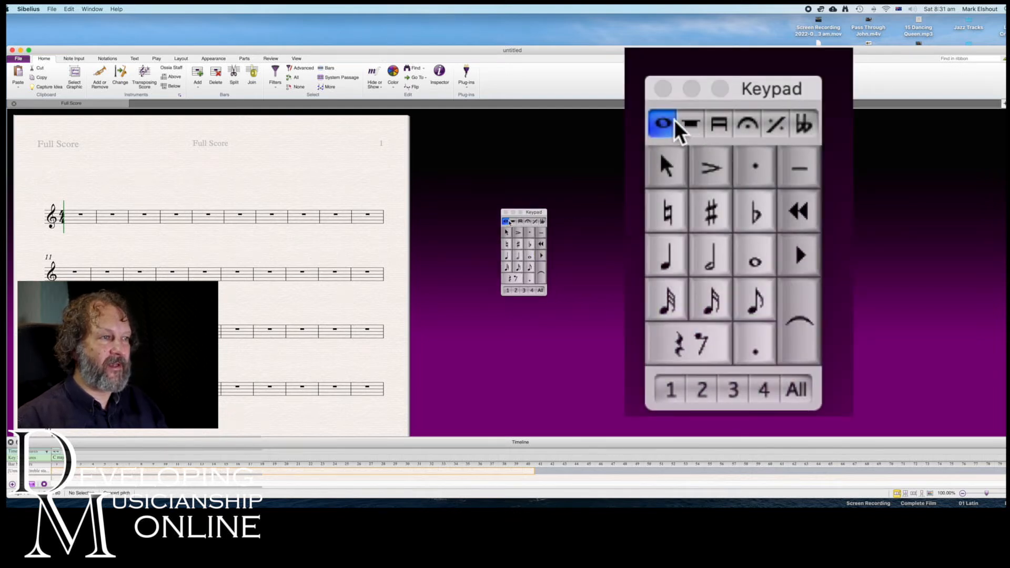
Examine each Keypad layout in turn, including beams, articulations, Jazz Articulations and accidentals, and return to the common notes layout
left_click(513, 221)
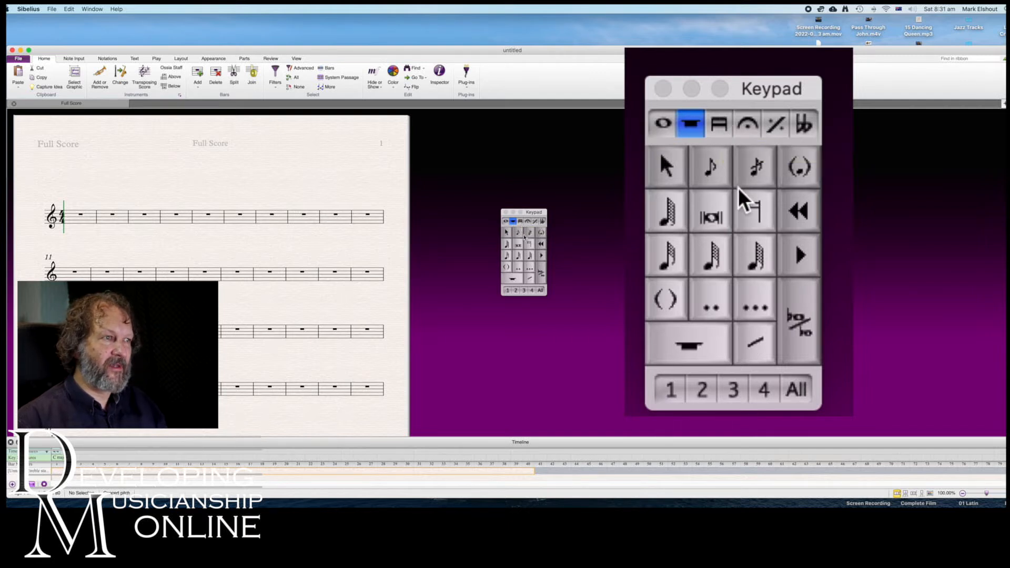
left_click(520, 221)
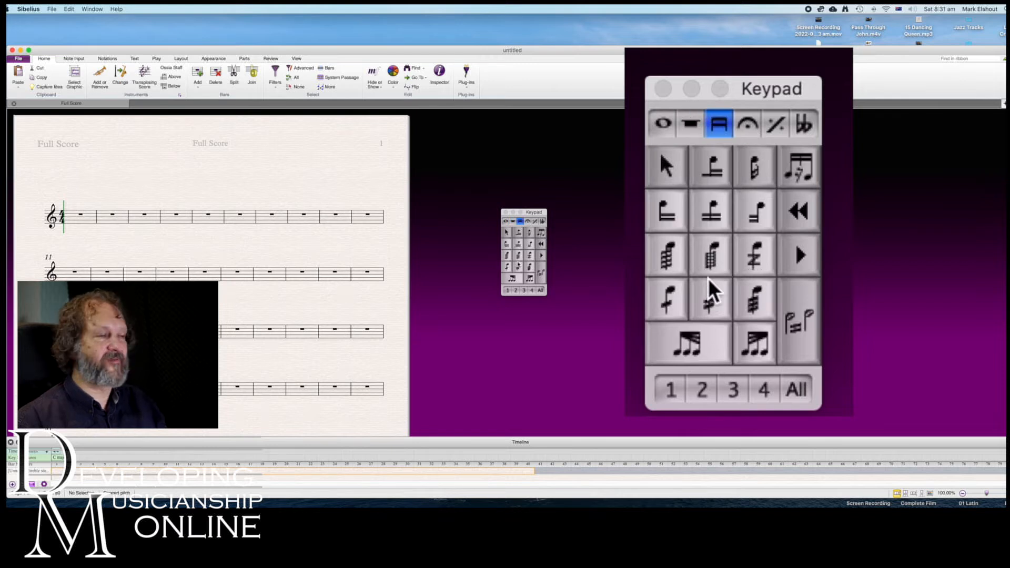
left_click(528, 222)
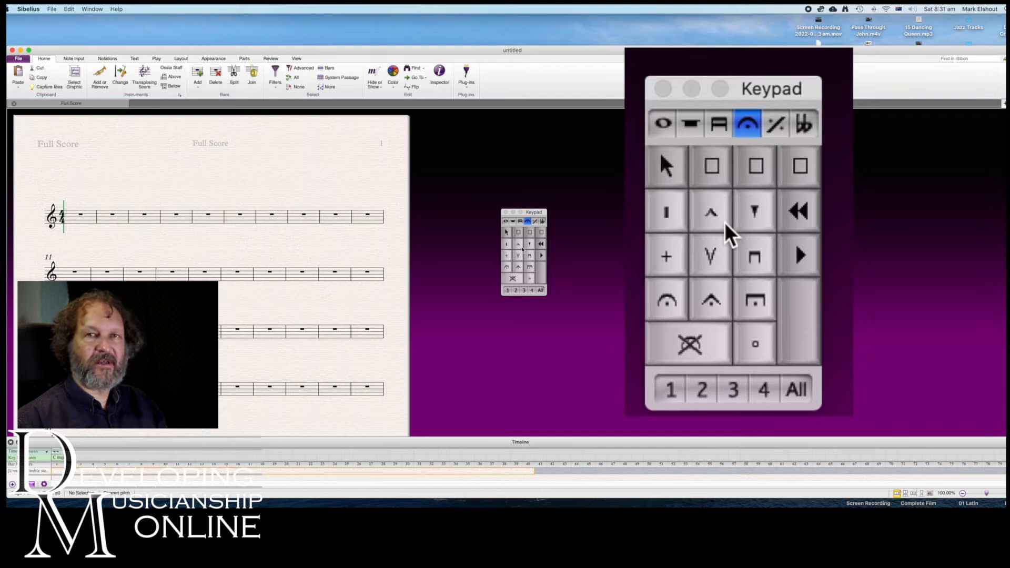
left_click(535, 222)
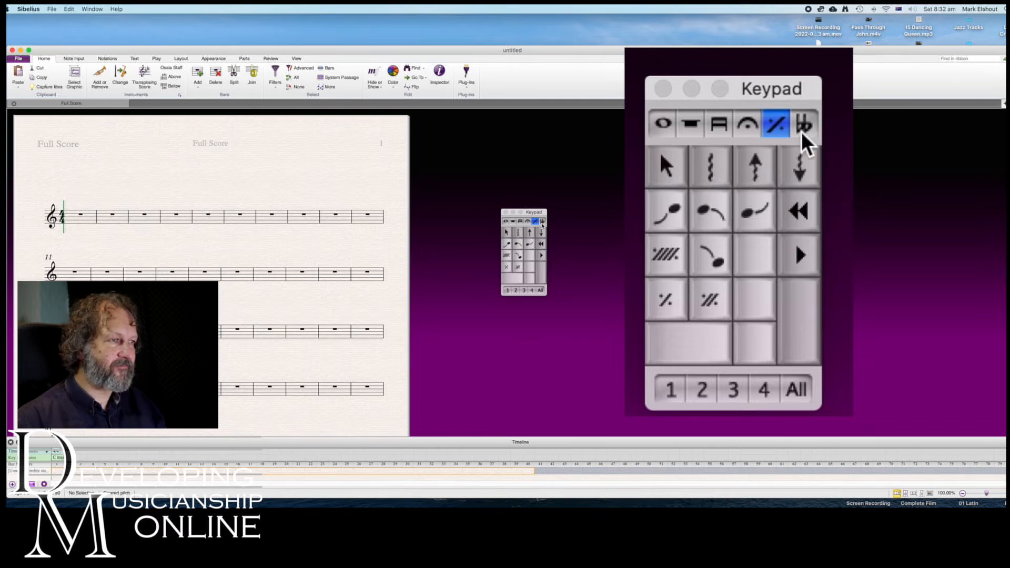
left_click(542, 222)
left_click(506, 222)
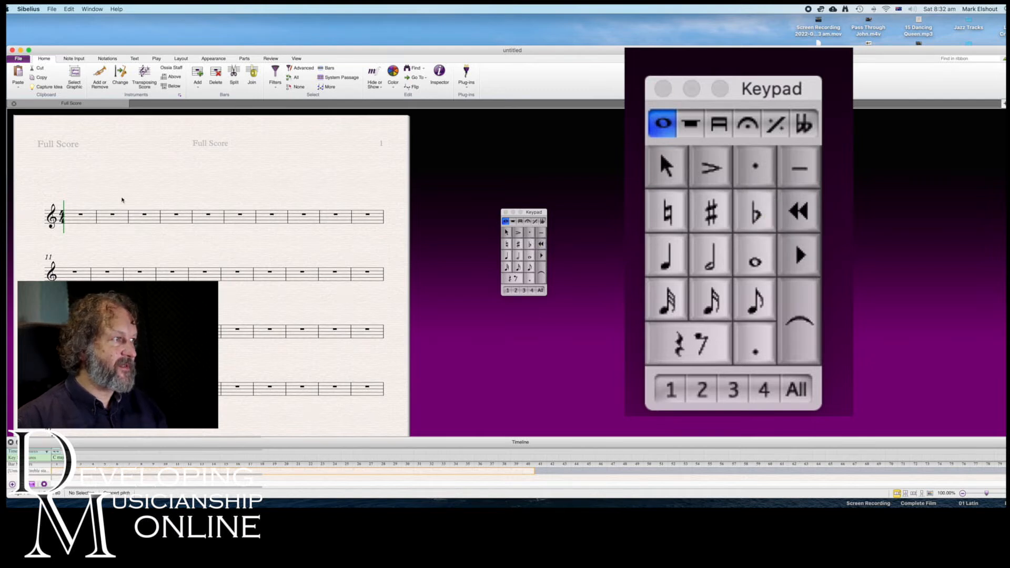
Fill bar 1 with four quarter notes, C, E, C and F, placing them directly on the staff
left_click(84, 219)
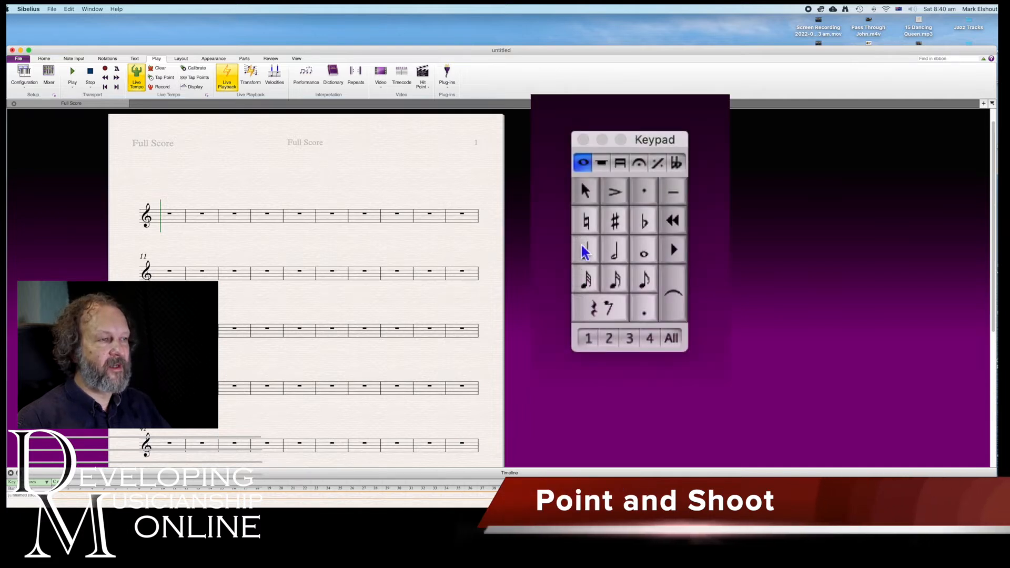
left_click(545, 282)
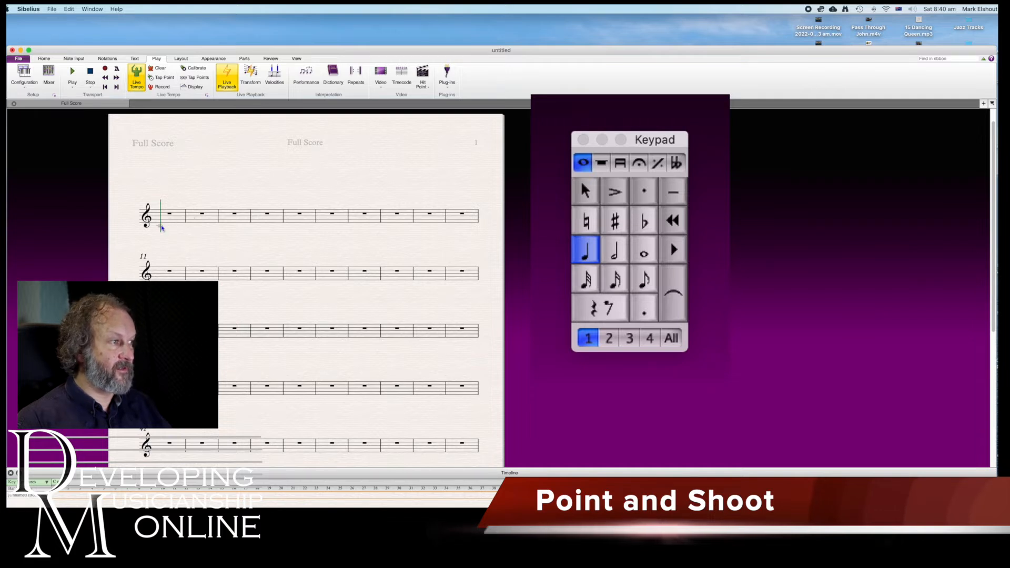
left_click(161, 228)
left_click(172, 225)
left_click(182, 225)
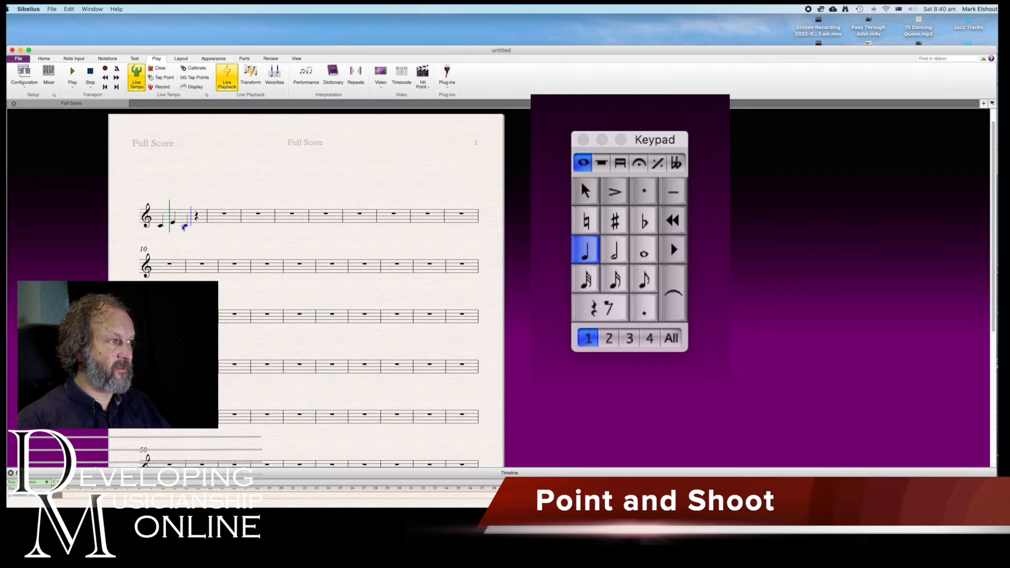
left_click(198, 221)
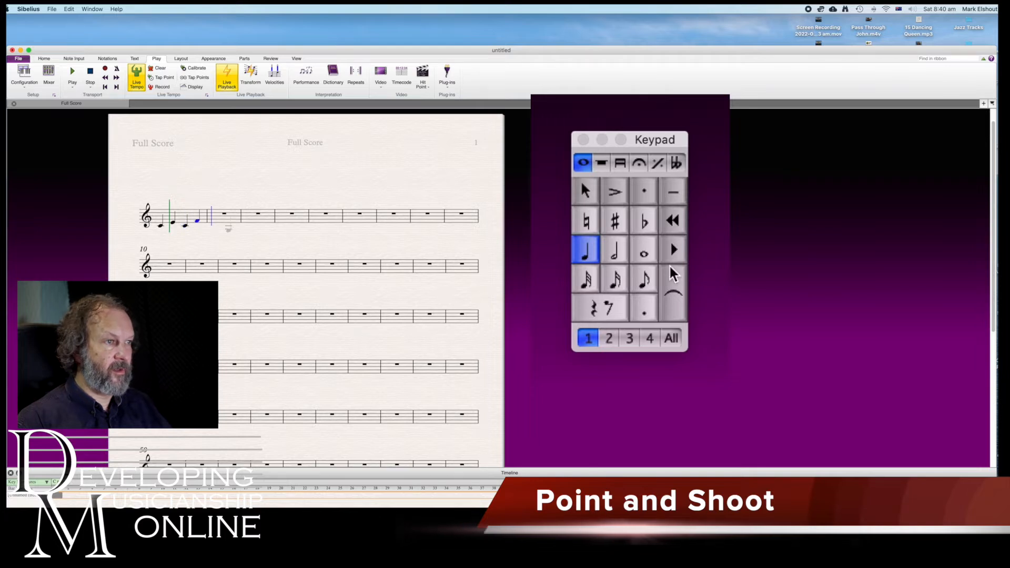
Place four eighth notes, E, G, F and E, on the staff in the first half of bar 2
left_click(651, 283)
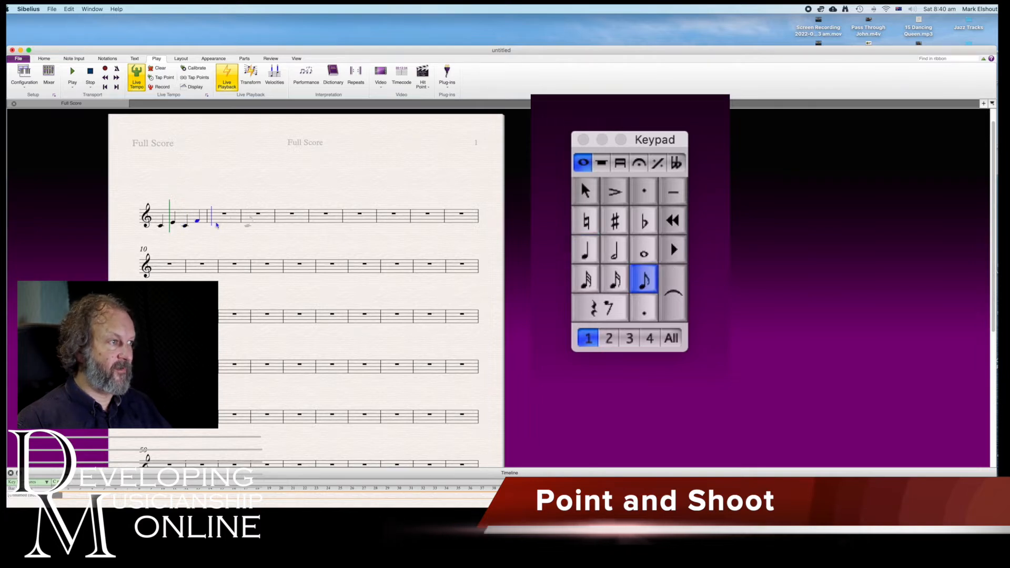
left_click(216, 224)
left_click(224, 220)
left_click(228, 221)
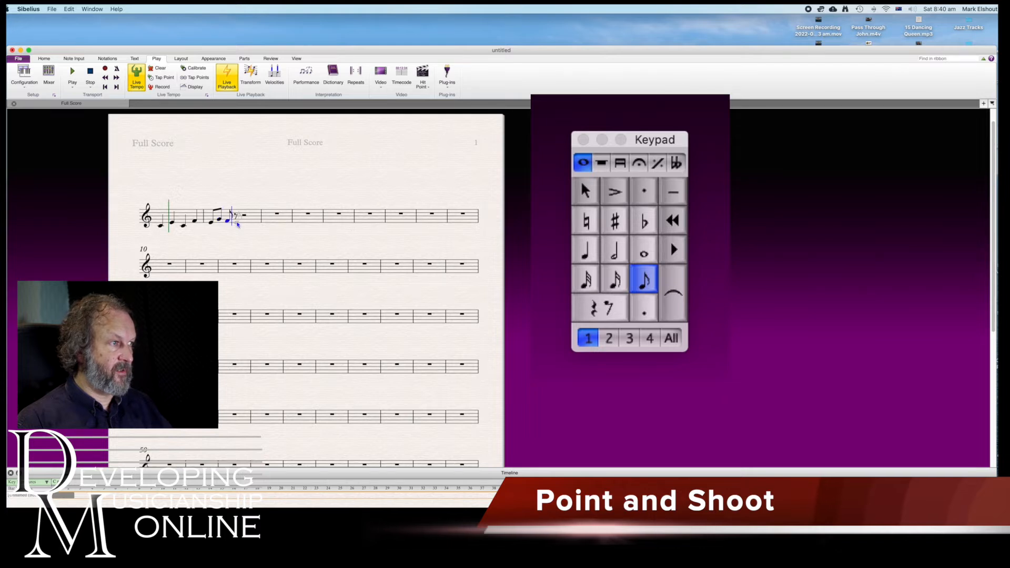
left_click(236, 221)
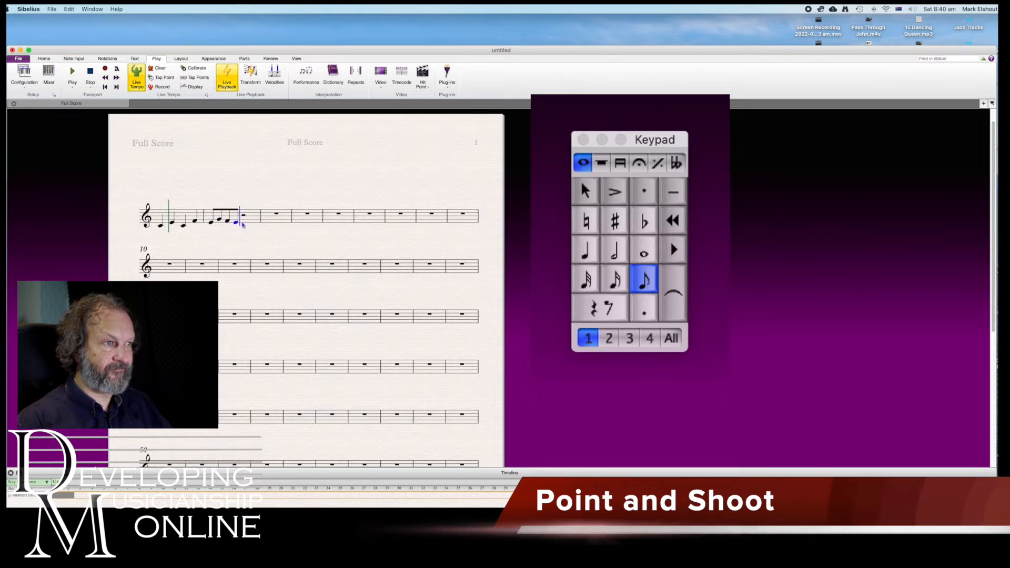
Complete bar 2 with a half note D, undoing any misplaced note, and leave note input
left_click(621, 255)
left_click(258, 227)
key("super+z")
left_click(245, 227)
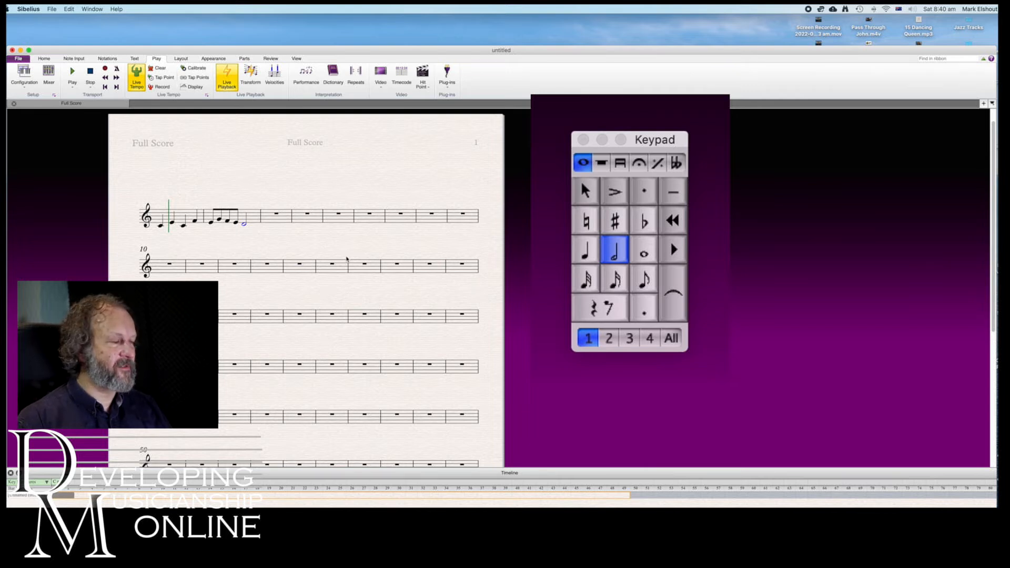
key("Escape")
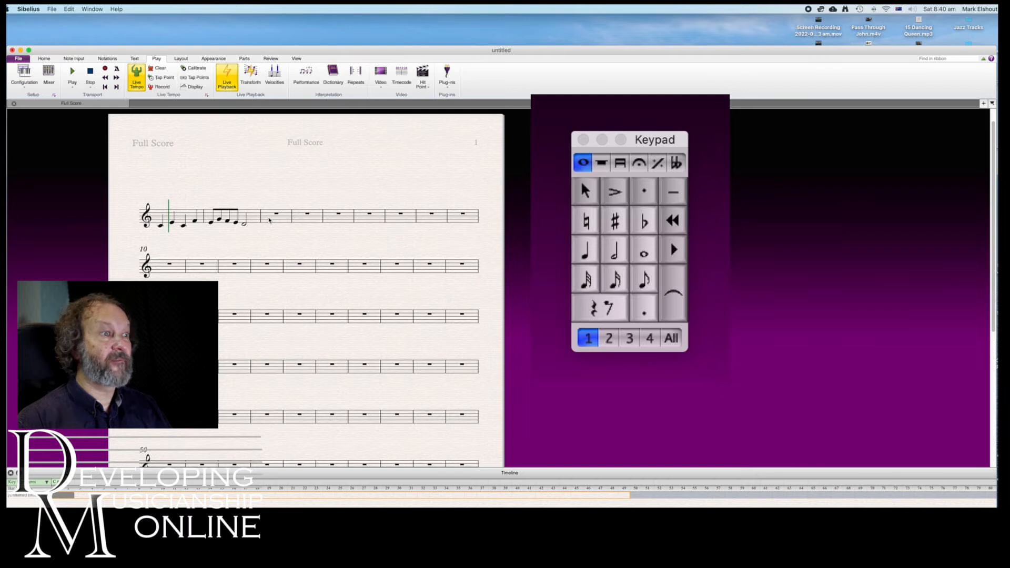
Fill bar 3 with quarter notes C, E, D and F, entering them by letter name
left_click(269, 220)
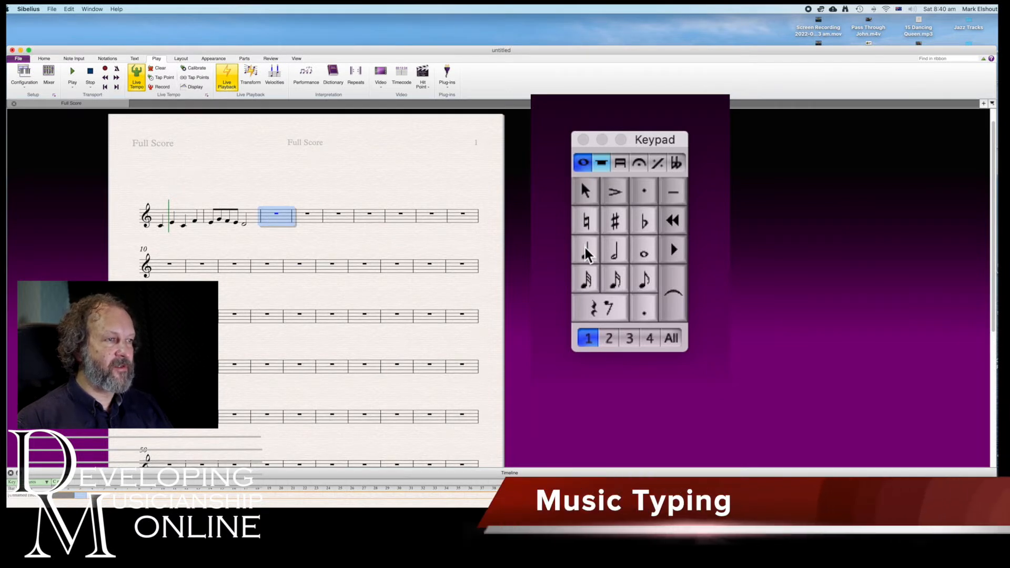
key("0")
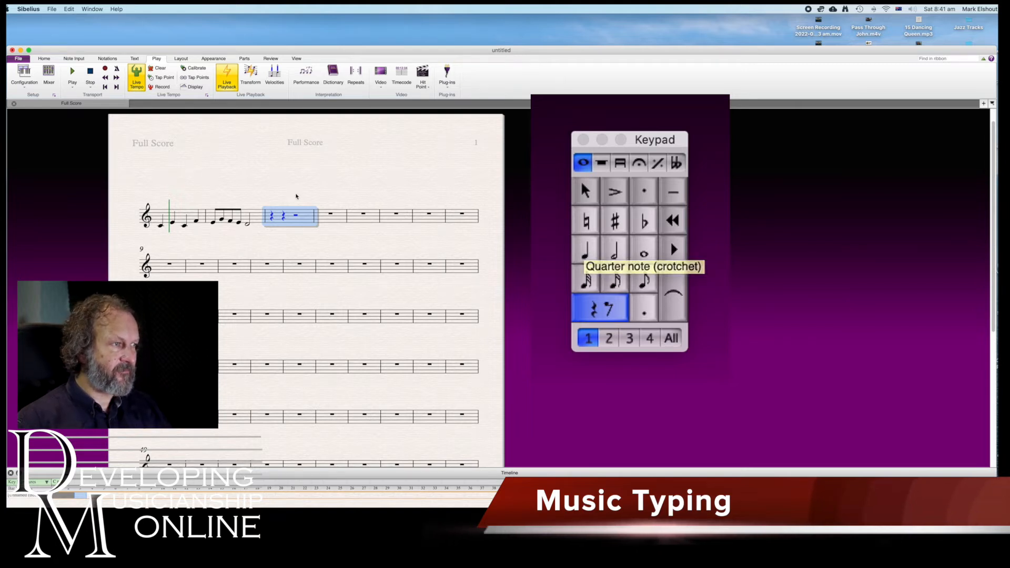
left_click(588, 257)
key("c")
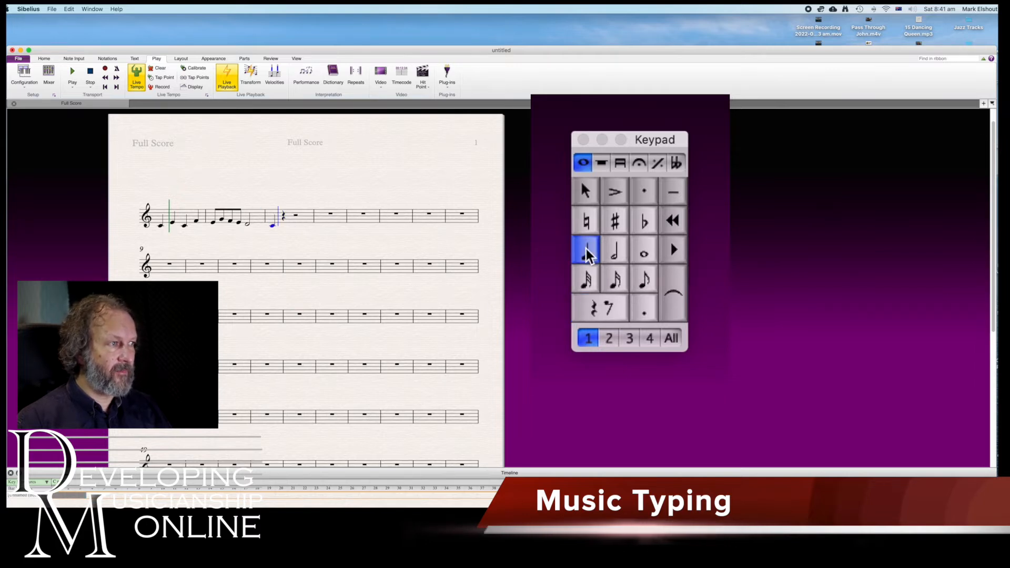
key("e")
key("d")
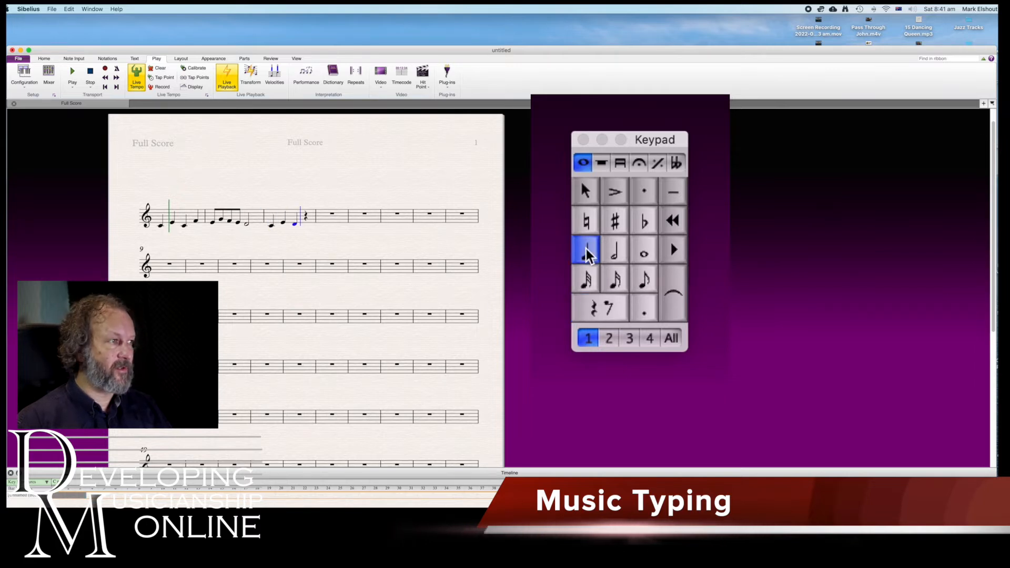
key("e")
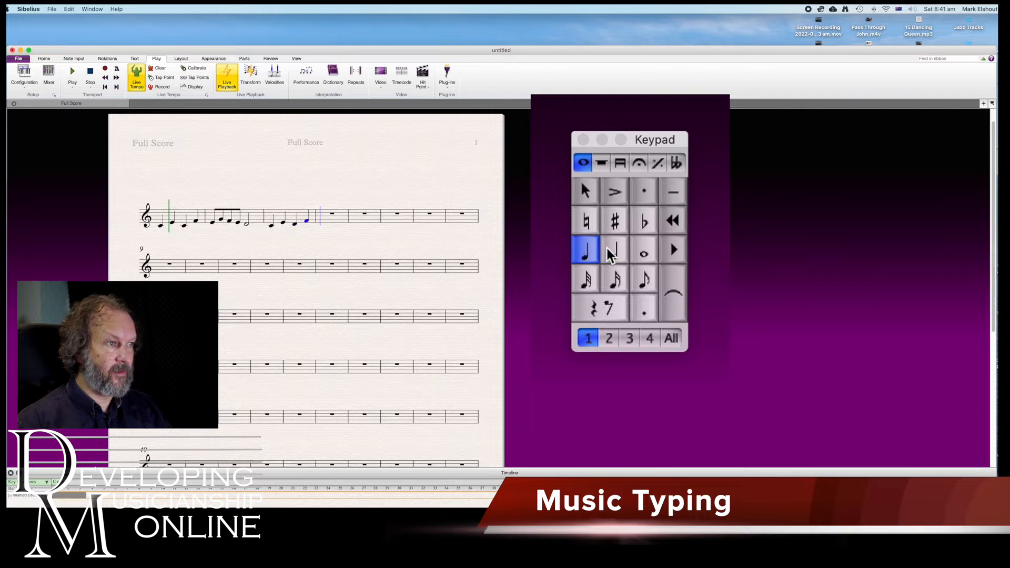
Enter eighth notes E, G, F and D by letter name in the first half of bar 4
left_click(639, 274)
key("e")
key("g")
key("f")
key("d")
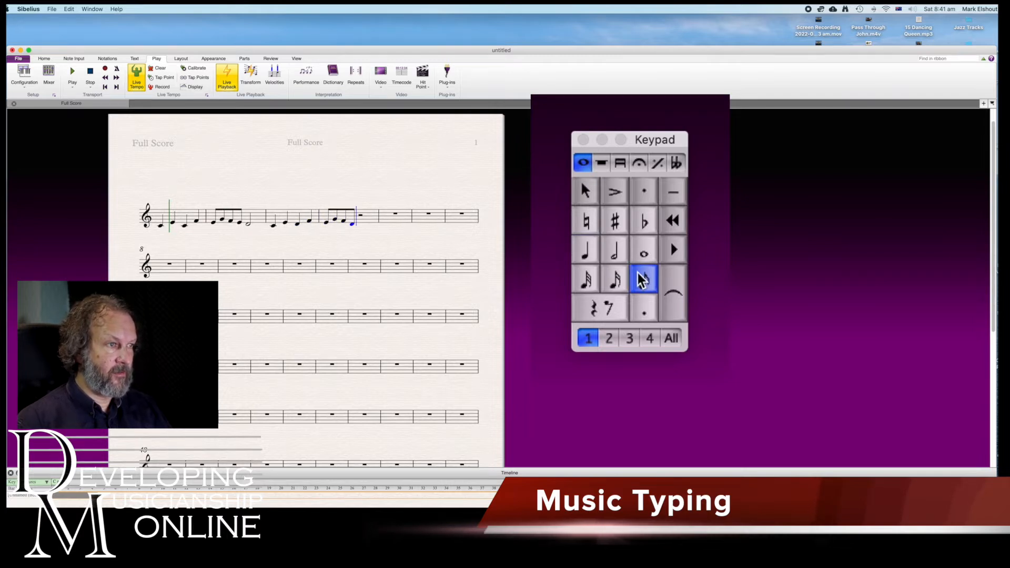
Complete bar 4 with a half note D and select the empty bar 5
left_click(617, 246)
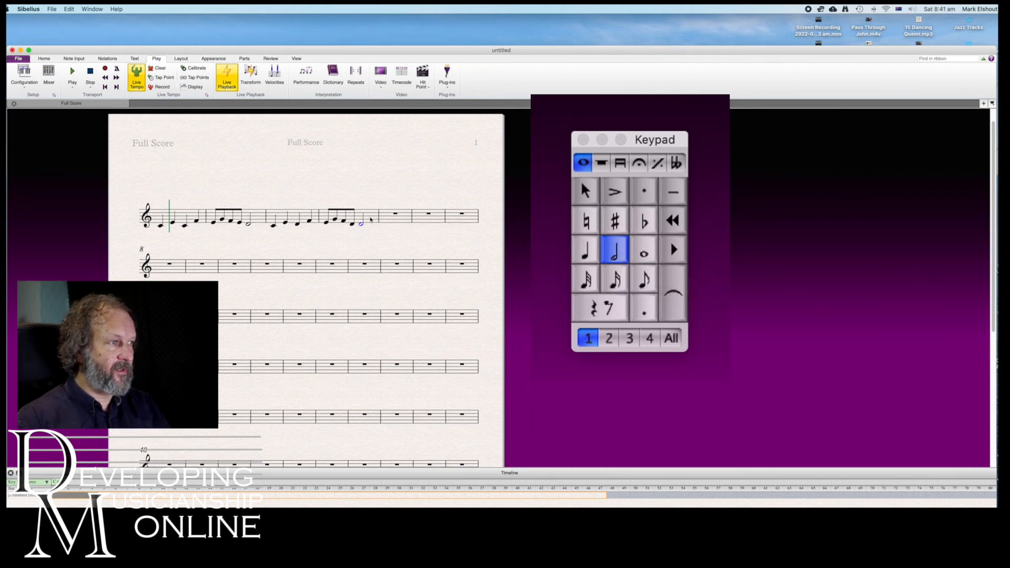
left_click(358, 211)
left_click(394, 220)
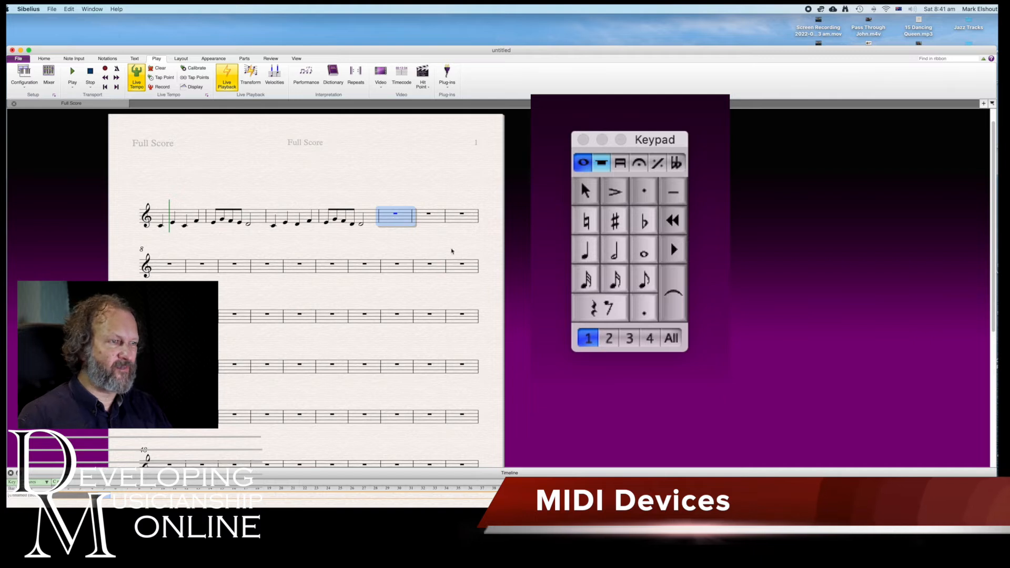
Fill bar 5 with quarter notes D, F, E and G, entering them by letter name
key("4")
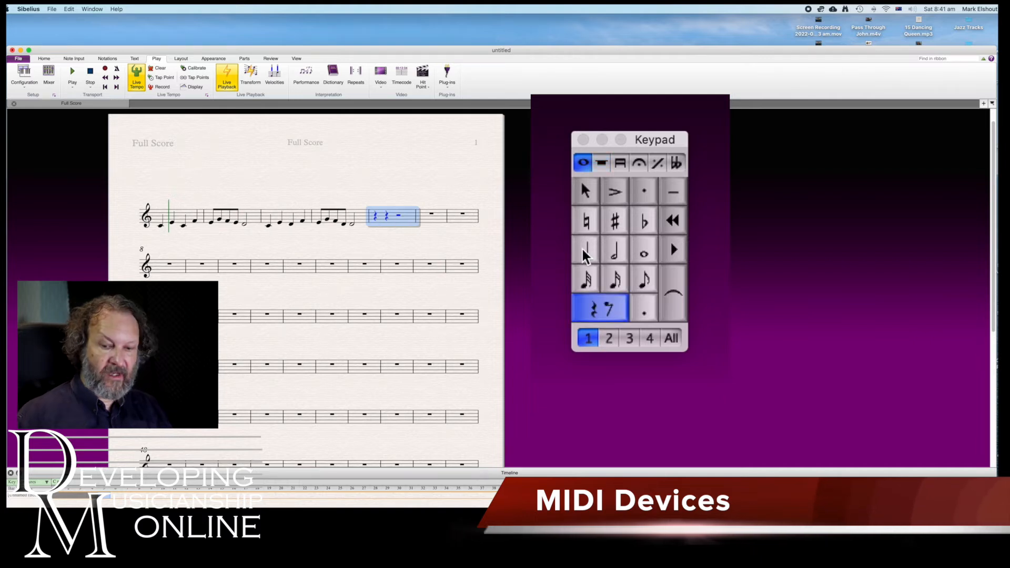
left_click(582, 249)
key("d")
key("f")
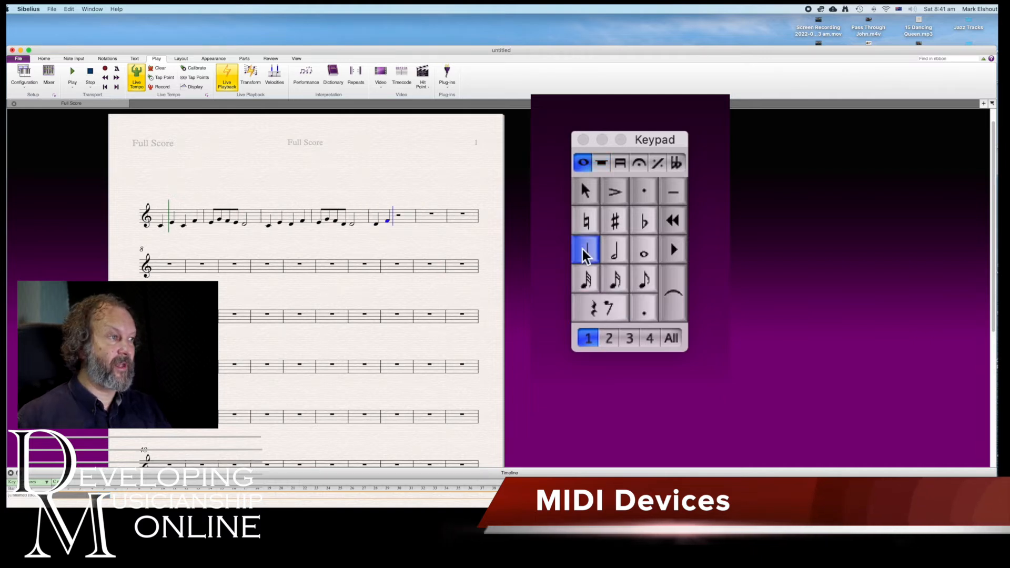
key("e")
key("g")
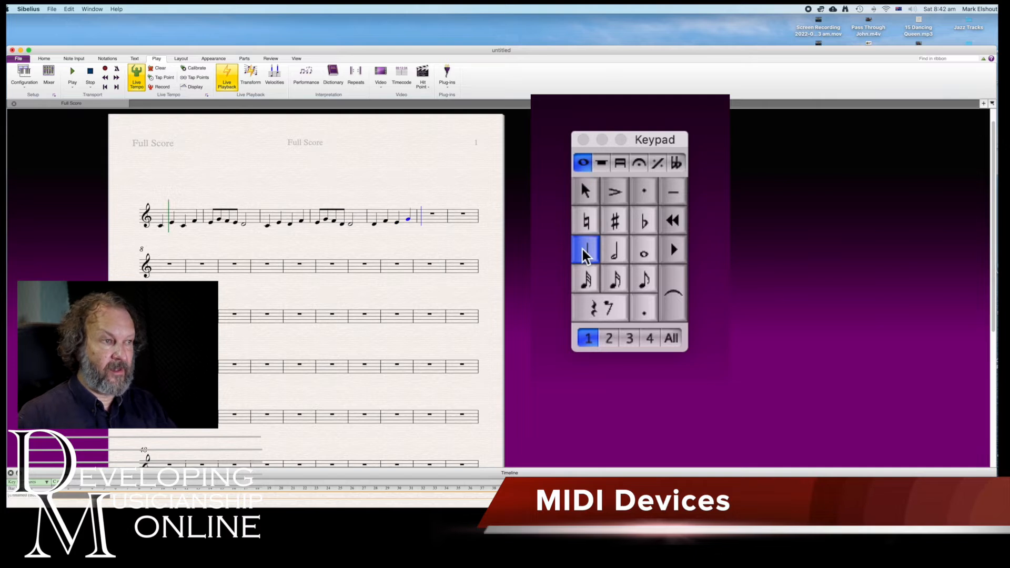
Enter eighth notes F, A, G and F by letter name in the first half of bar 6
left_click(638, 281)
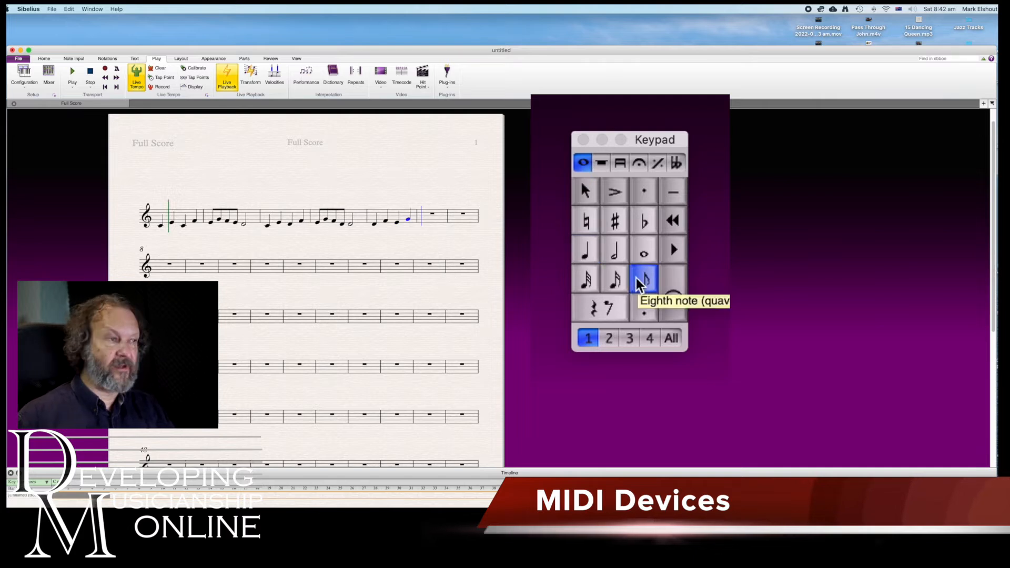
key("a")
key("g")
key("f")
key("shift+g")
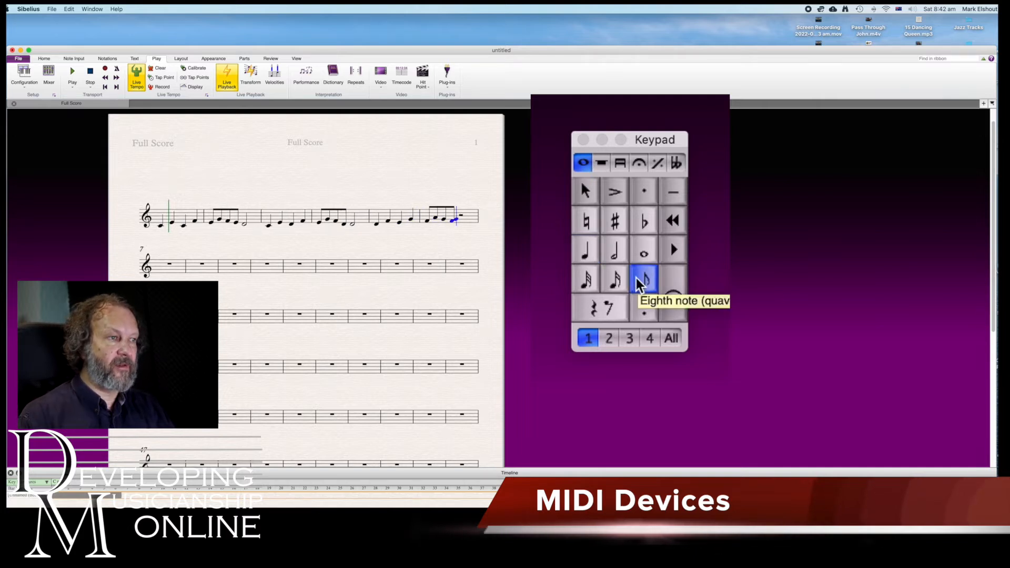
Complete bar 6 with a half note E and clear the selection
left_click(617, 257)
key("e")
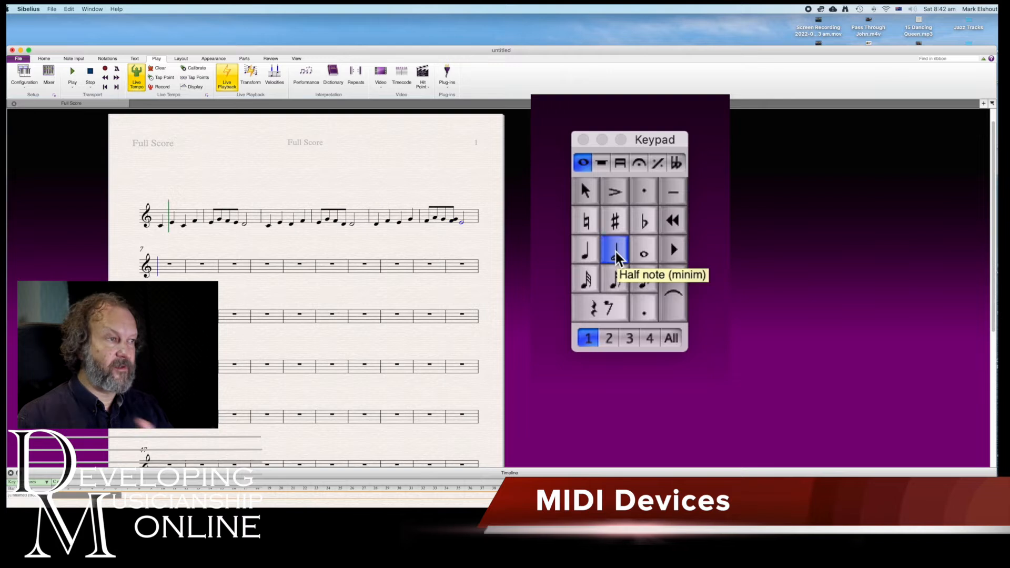
left_click(456, 220)
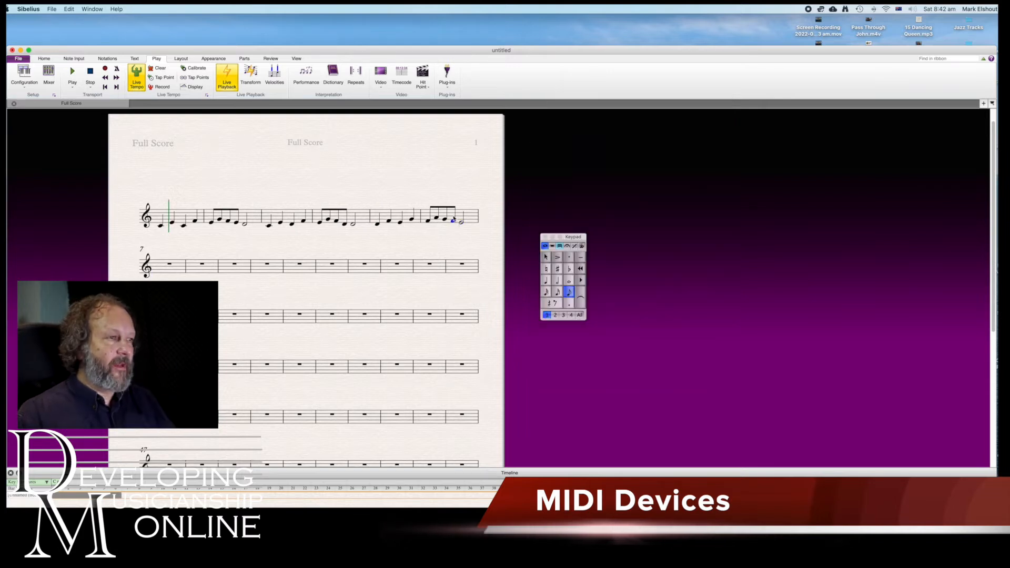
left_click(412, 182)
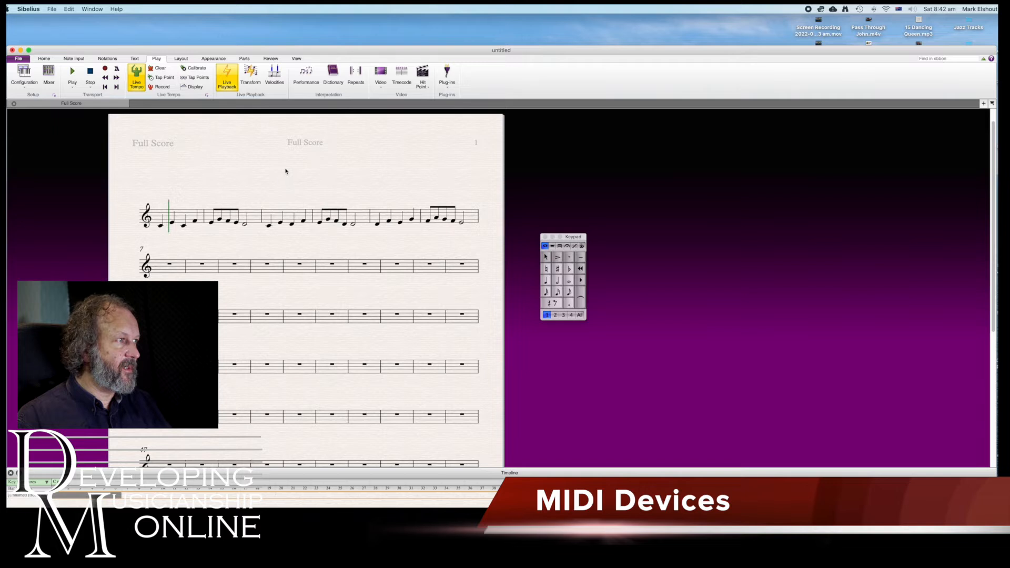
Play the melody from the first note of bar 1, stop it, clear the selection and resume playback from the playback line
left_click(162, 224)
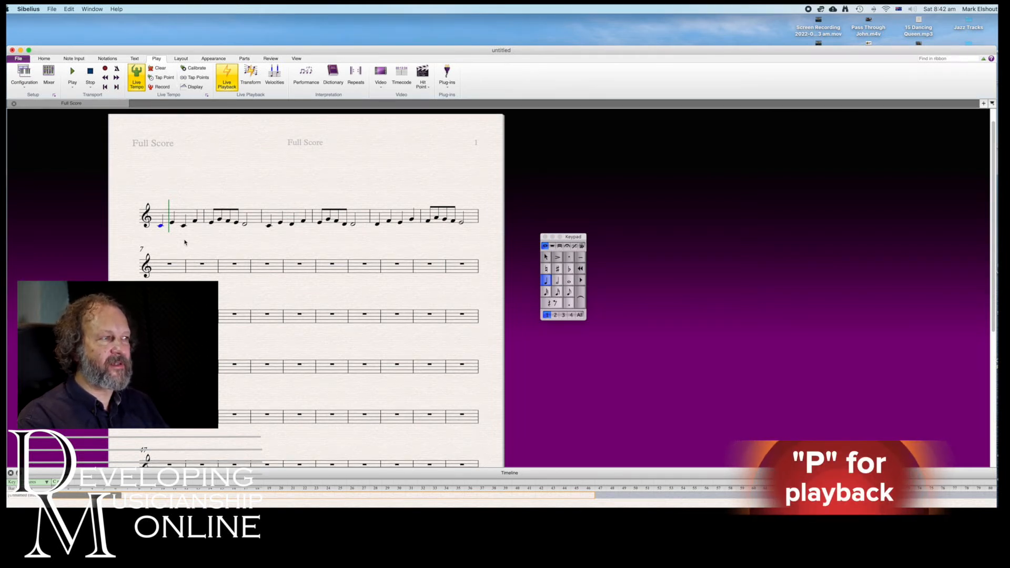
key("p")
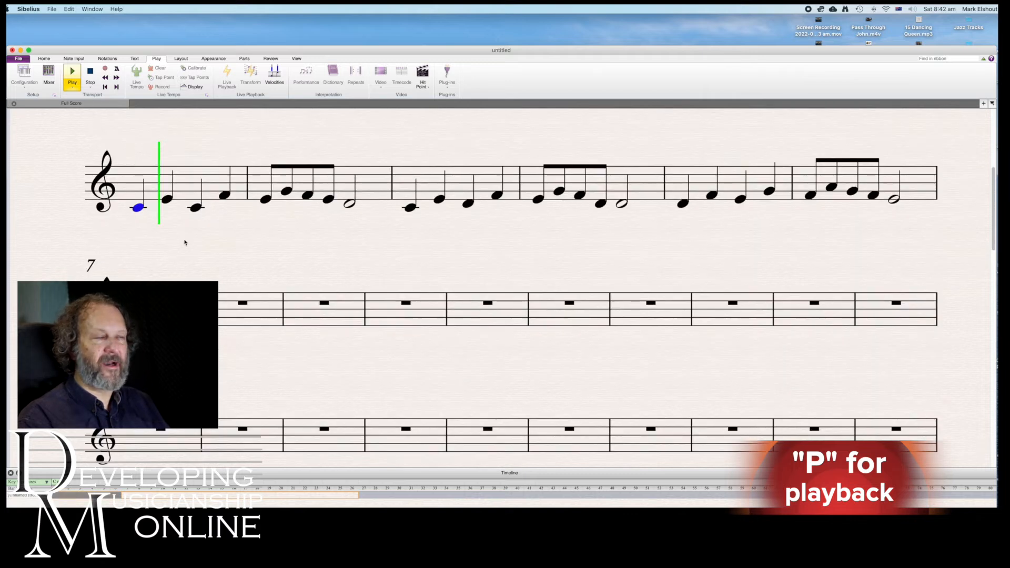
key("Escape")
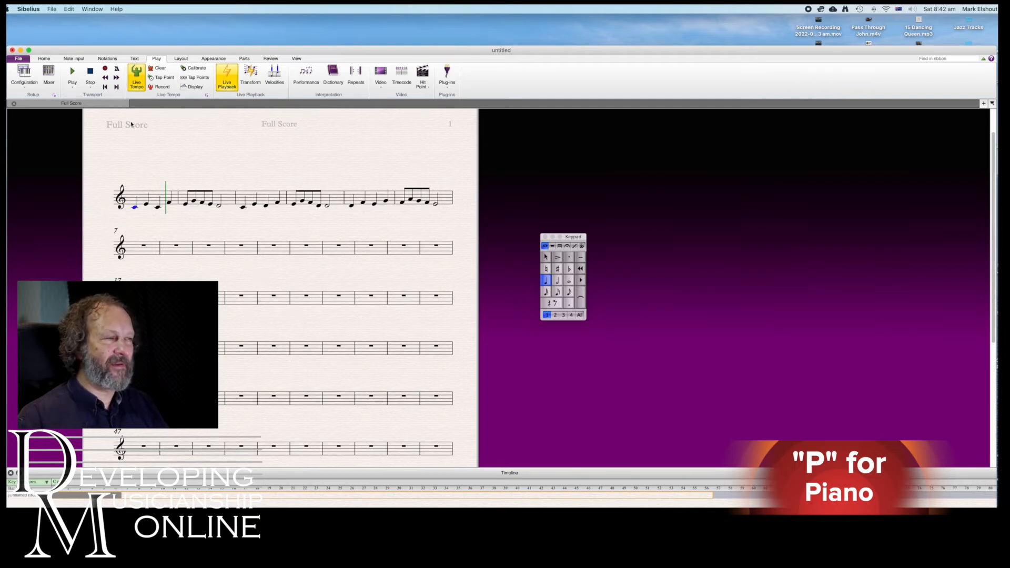
left_click(197, 170)
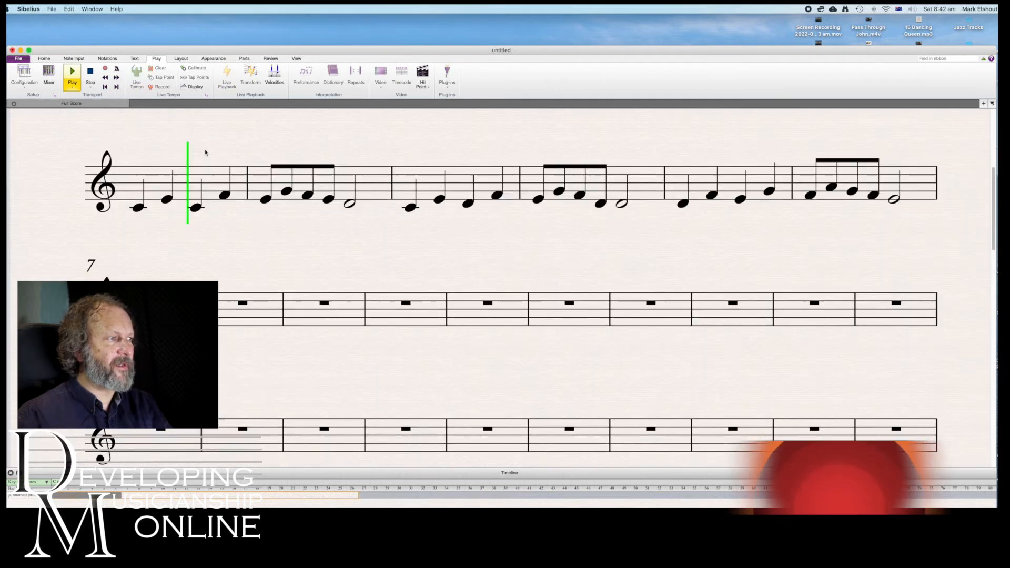
key("space")
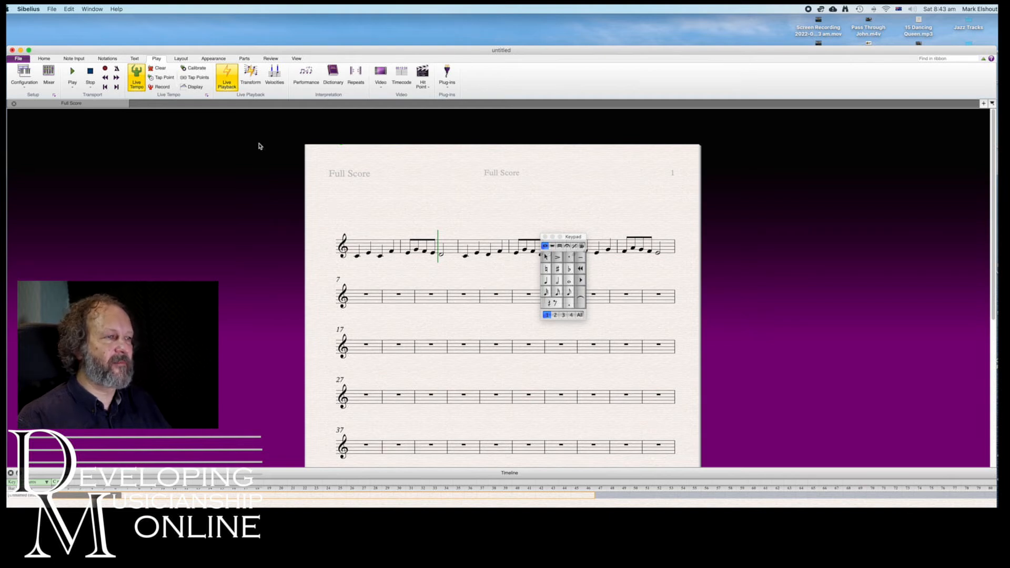
Switch the score to Panorama view and return to the page layout
scroll(516, 204, "right", 2)
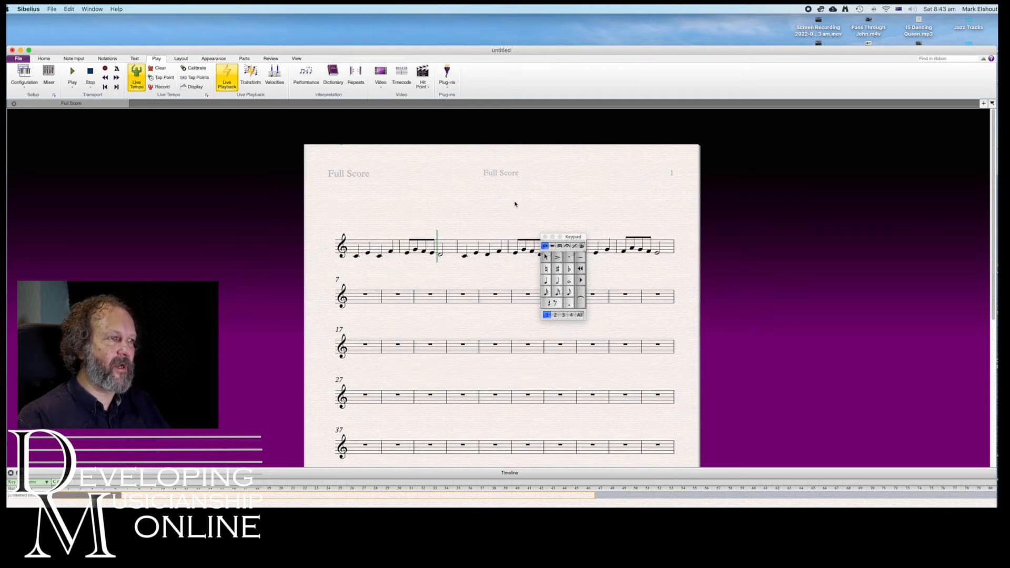
scroll(516, 204, "right", 10)
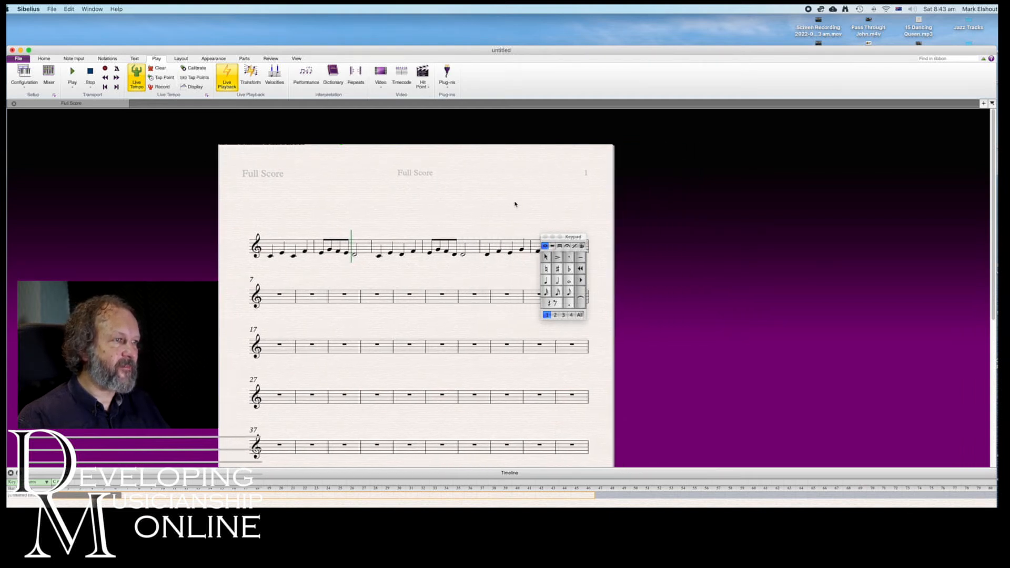
scroll(516, 204, "left", 2)
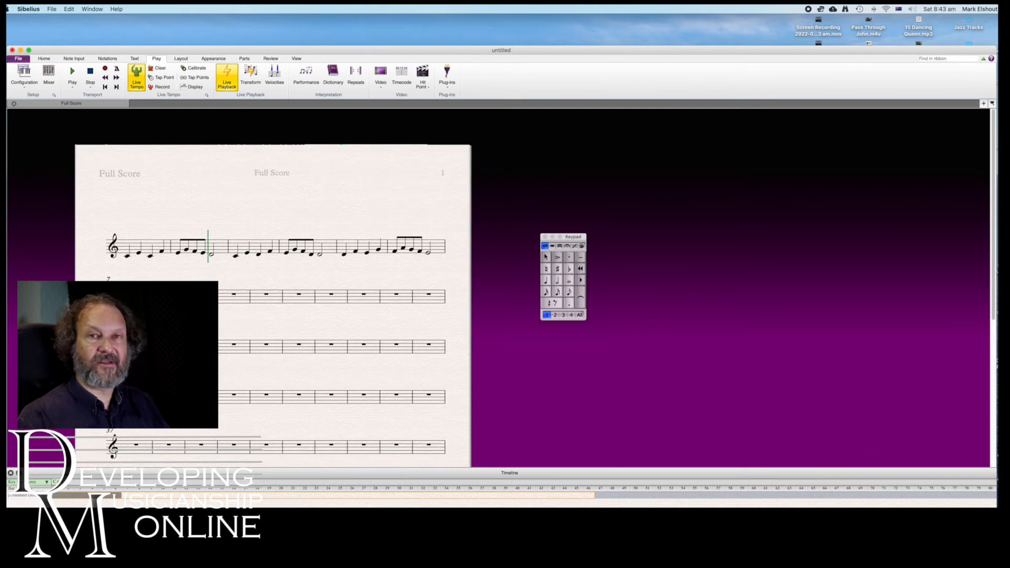
key("shift+p")
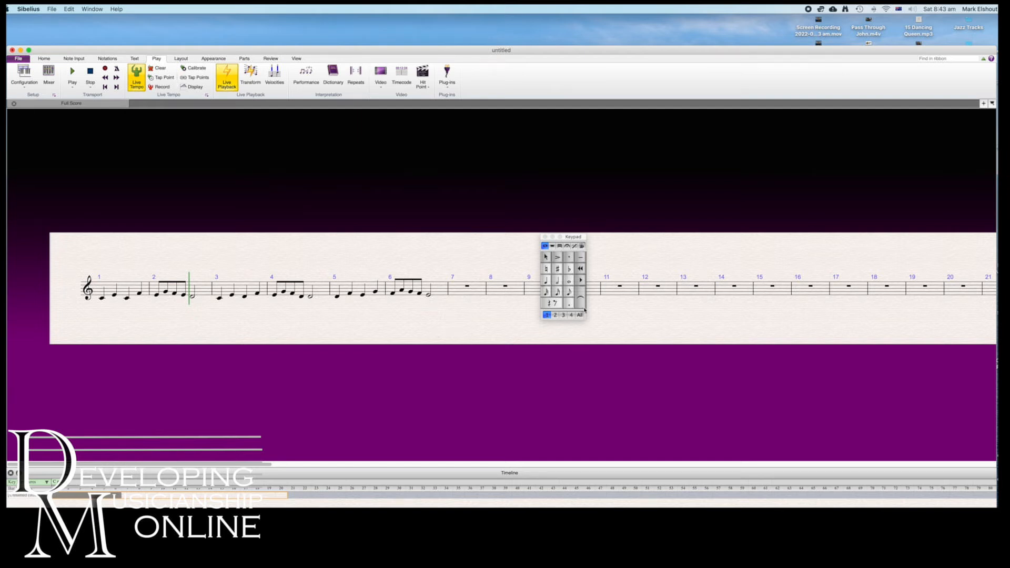
key("super+shift+p")
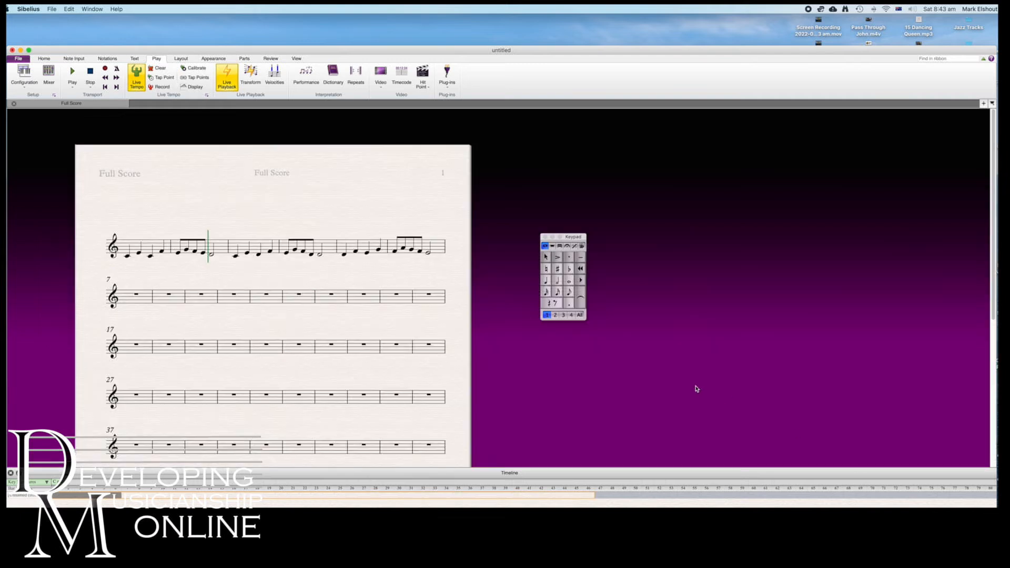
Add a sharp to the first eighth note of bar 2 and remove it again
scroll(380, 248, "left", 4)
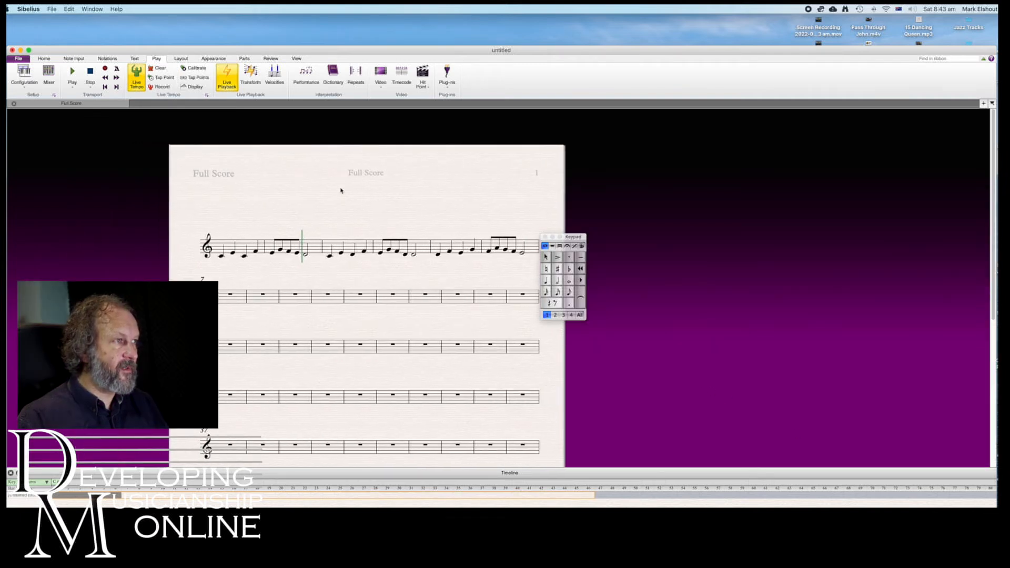
left_click(271, 255)
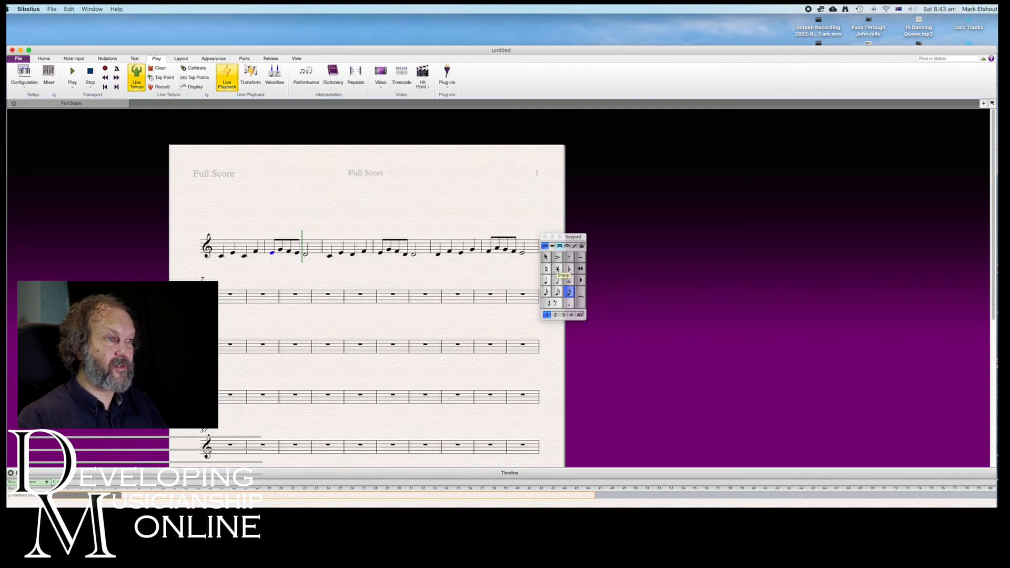
left_click(558, 269)
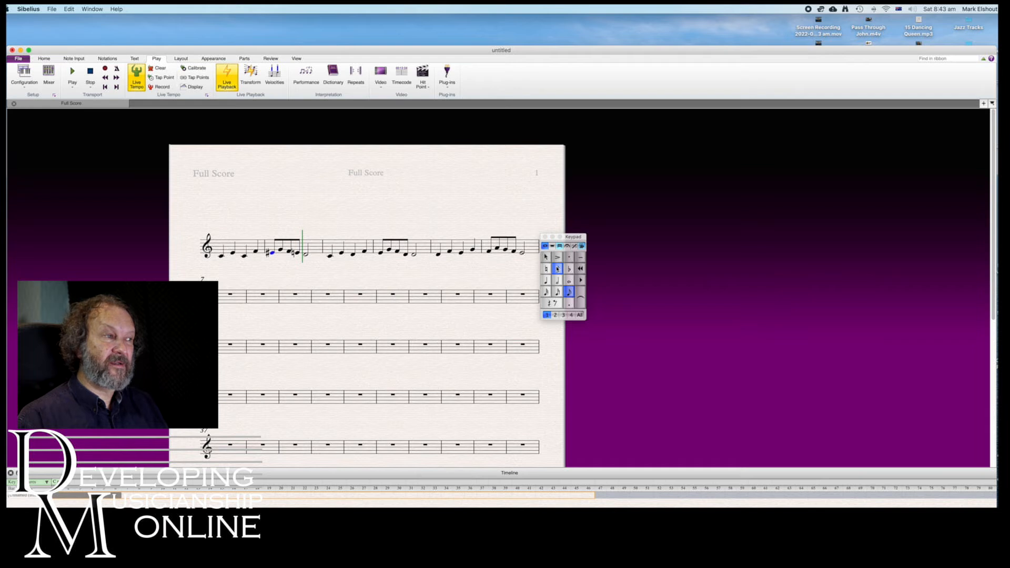
left_click(558, 270)
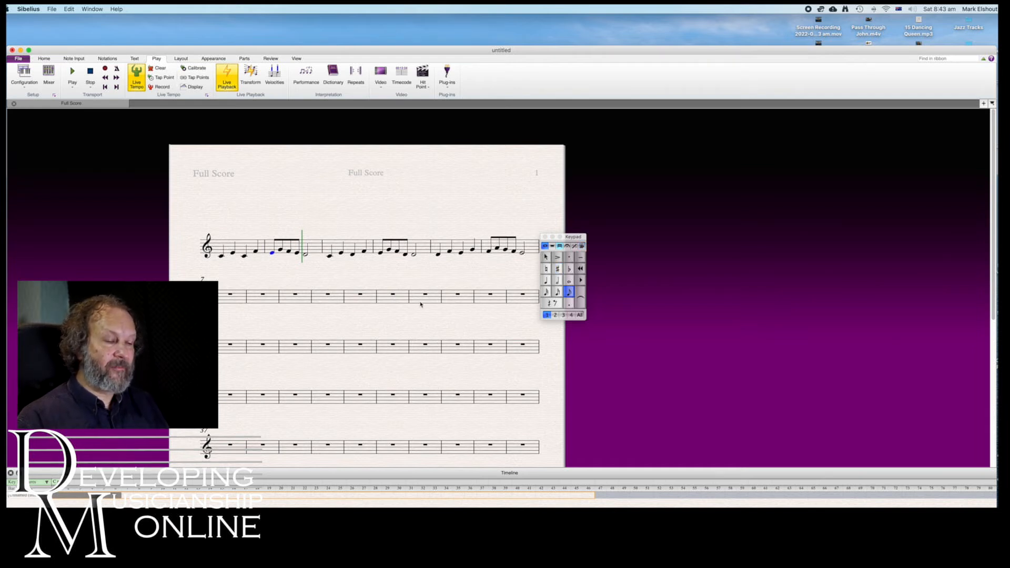
Shift the first eighth note of bar 2 up and down by steps, ending on A
key("Up")
key("Up")
key("Up")
key("Down")
key("Down")
key("Down")
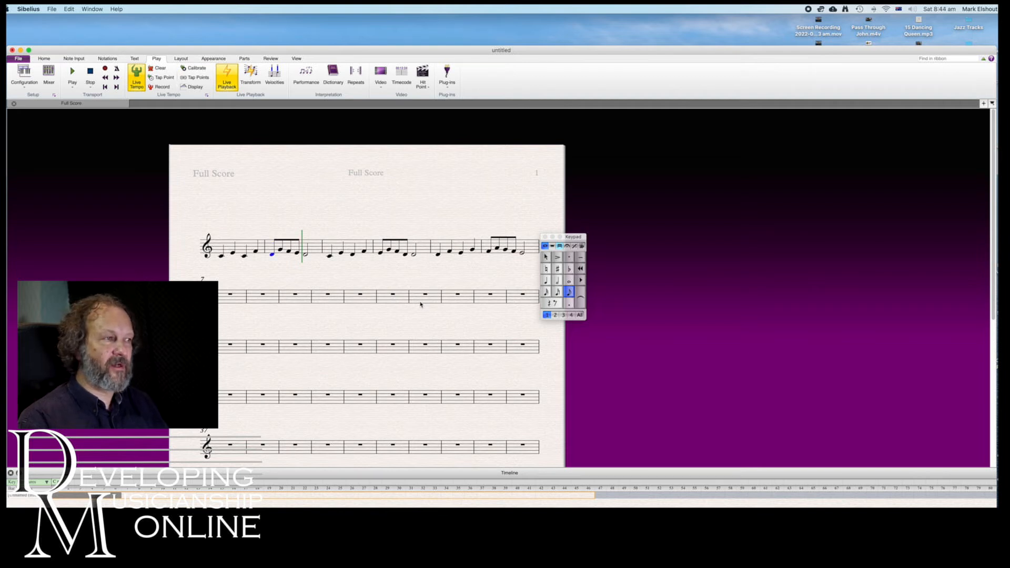
key("Down")
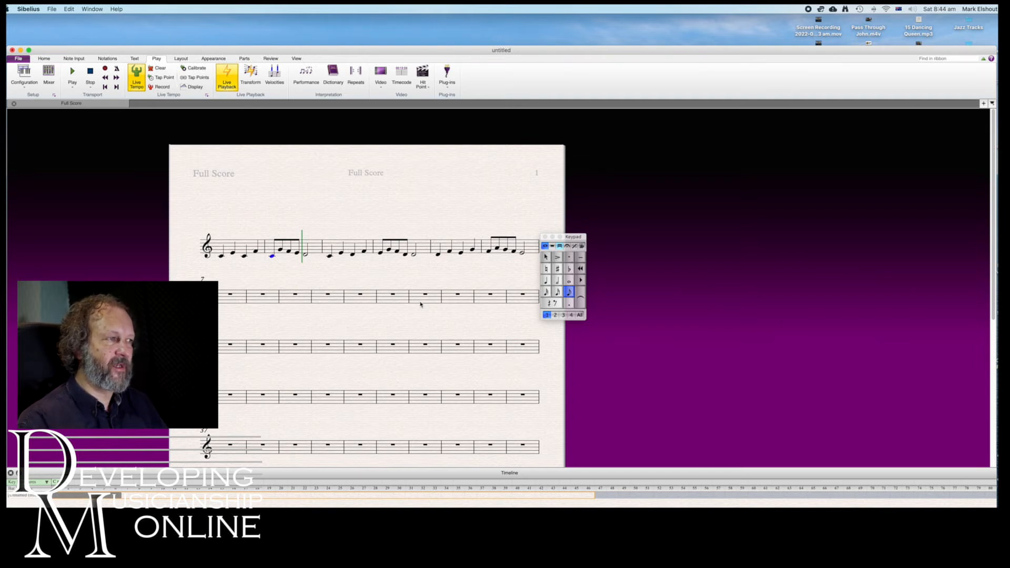
key("Up")
key("Up")
key("Up")
key("Up")
key("Up")
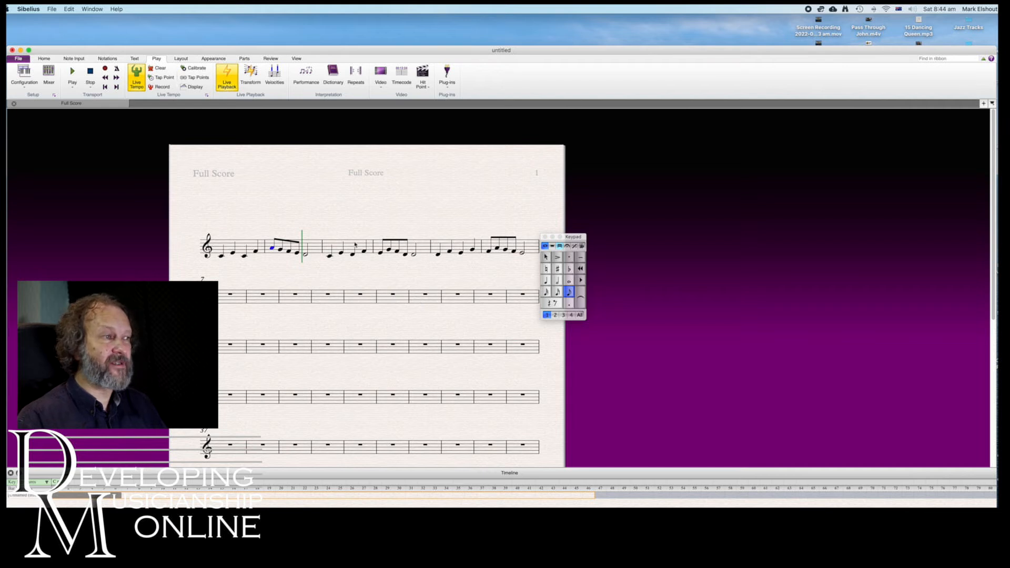
Select bars 1 to 6, move the Keypad clear of the score, and transpose the passage by key to the closest D major
left_click(243, 246)
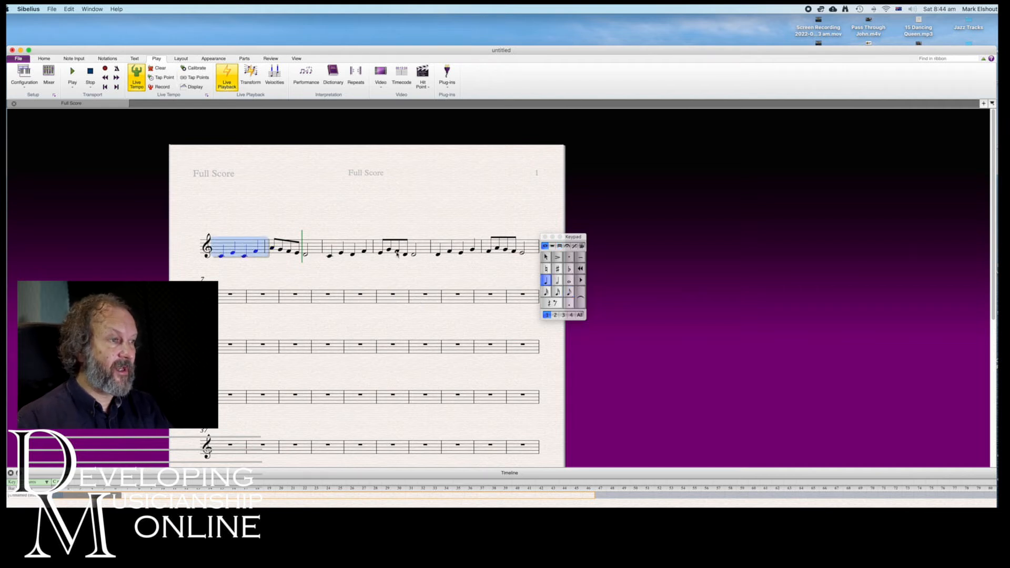
left_click(533, 248, "shift")
left_click_drag(571, 237, 706, 245)
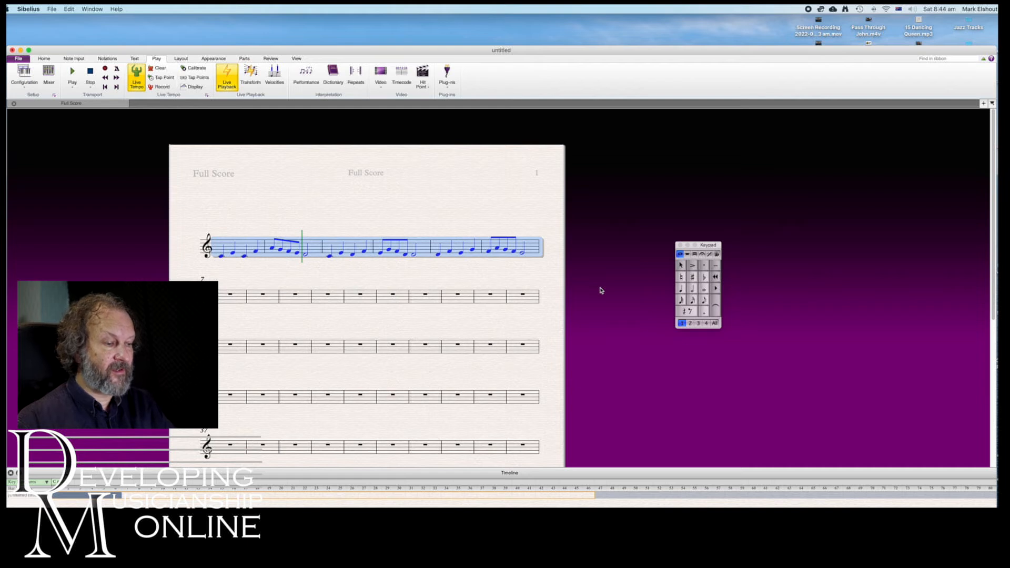
key("shift+t")
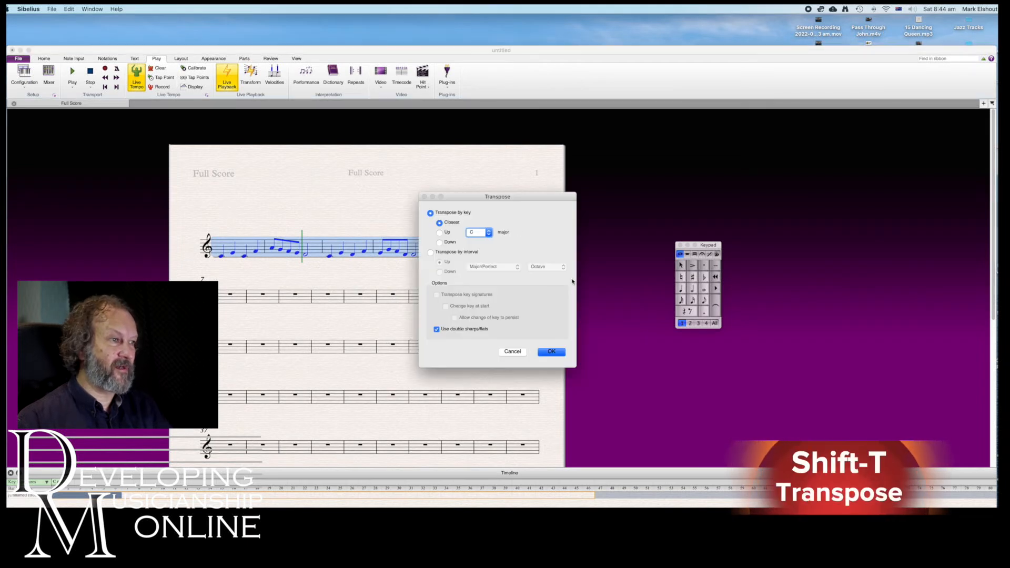
left_click(488, 232)
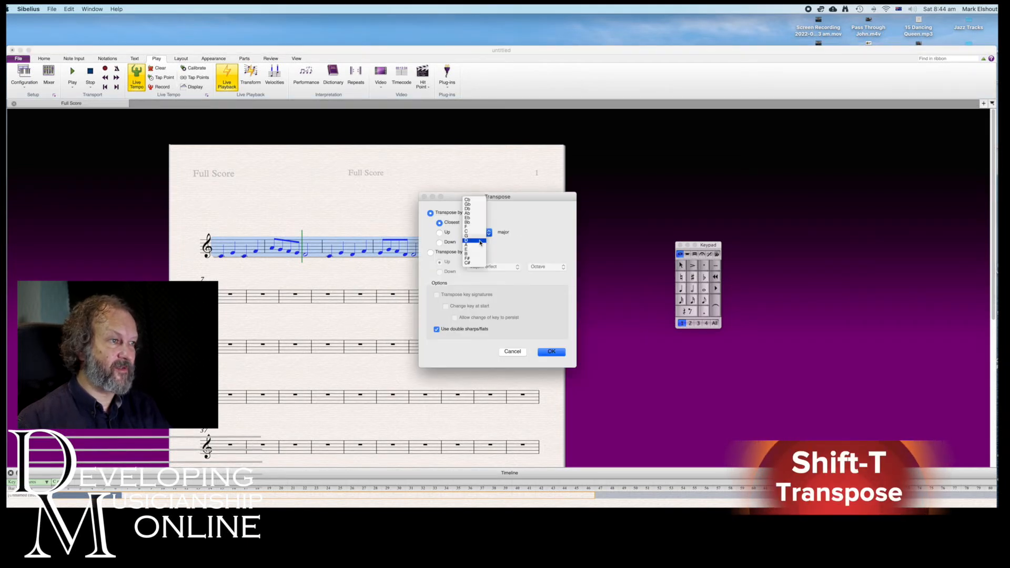
left_click(480, 241)
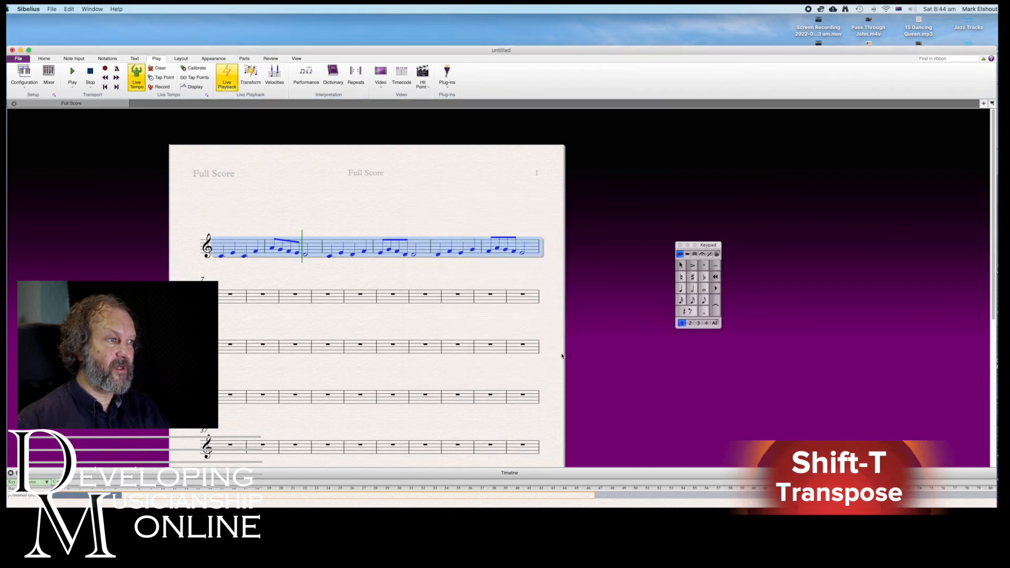
left_click(552, 351)
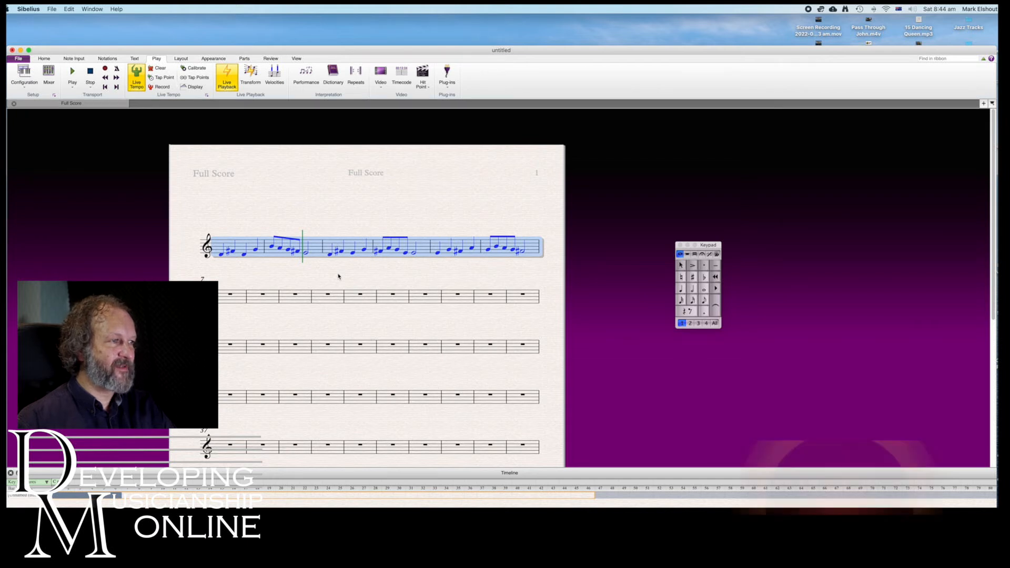
Apply a D major key signature to the transposed bars and lower the last quarter note of bar 1 to D
key("k")
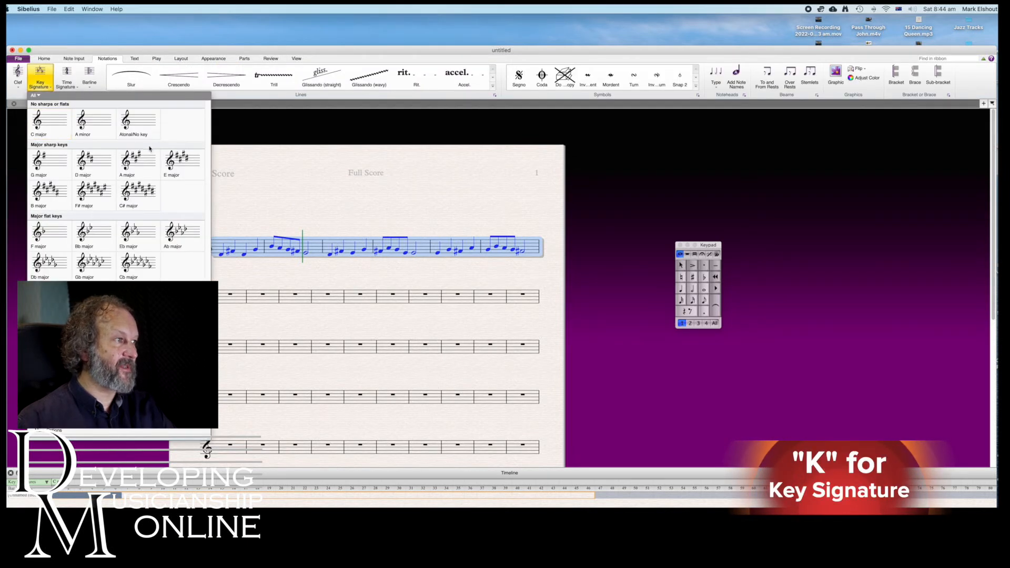
left_click(94, 161)
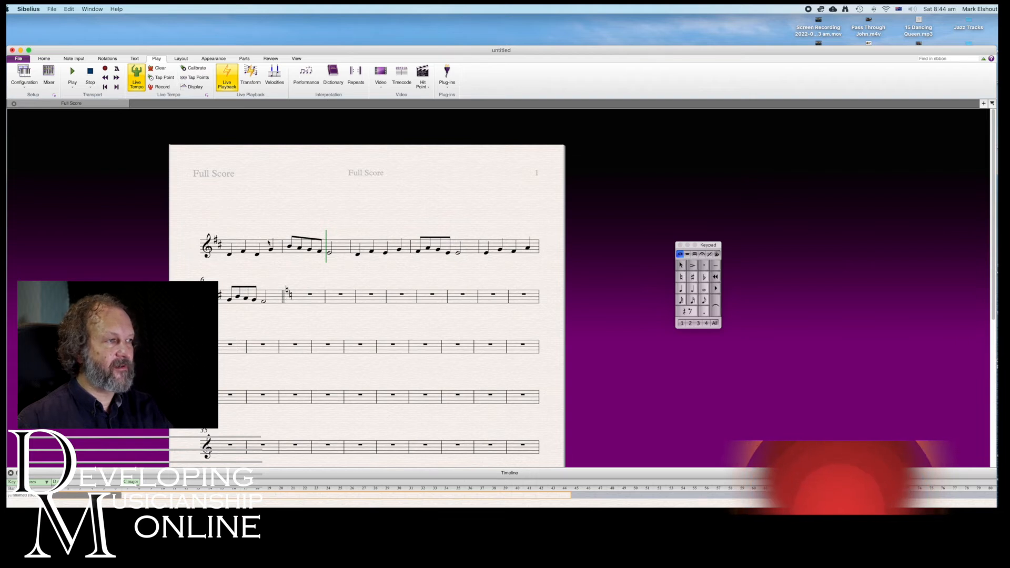
left_click(272, 250)
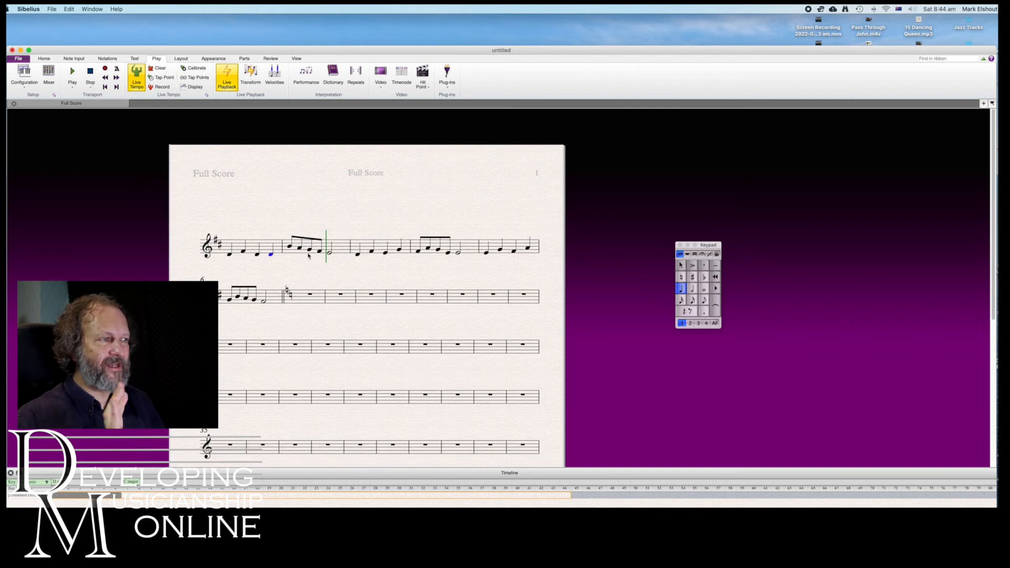
key("Escape")
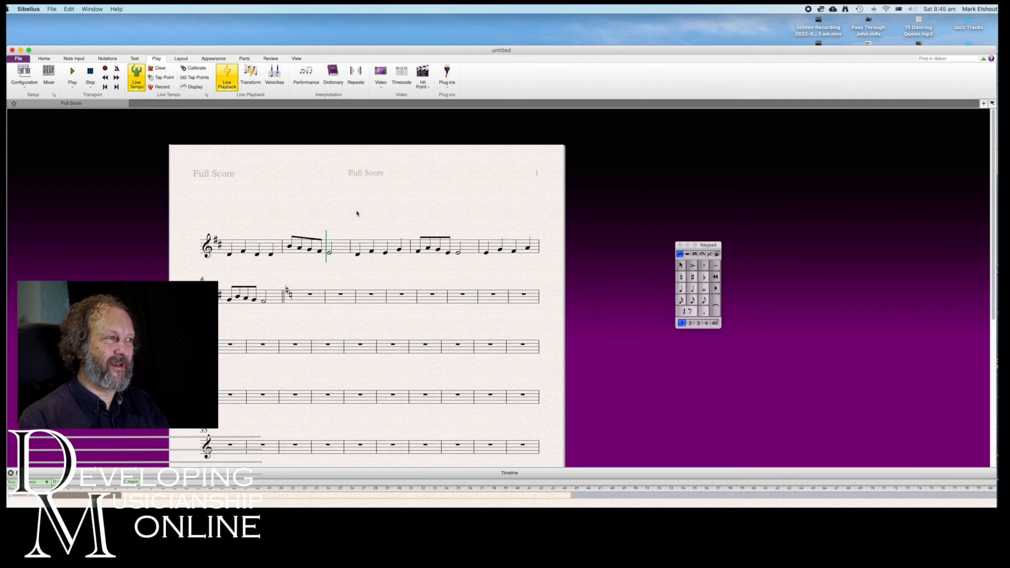
Raise the last quarter note of bar 1 by an octave and bring it back down
left_click(271, 255)
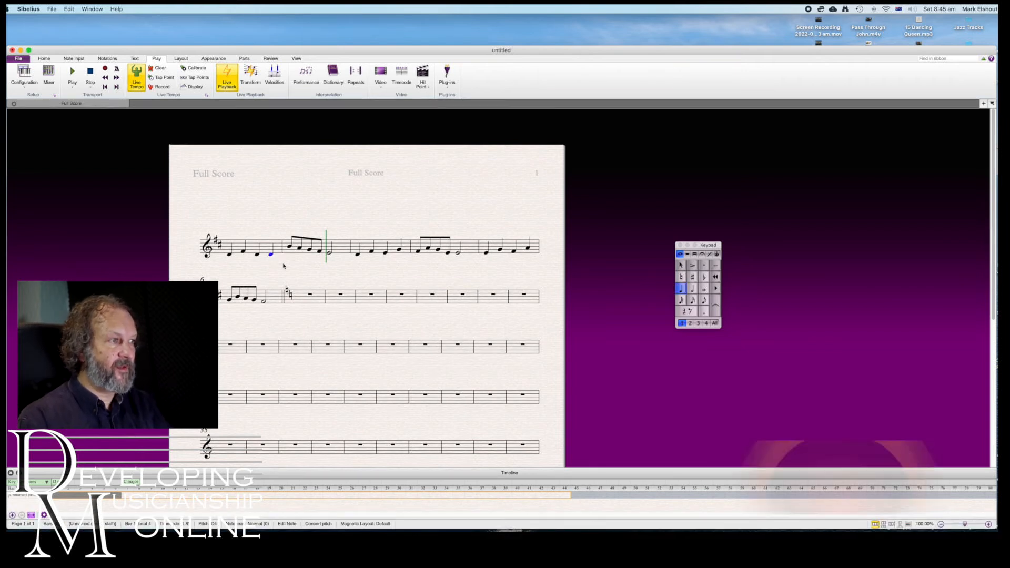
key("super+Up")
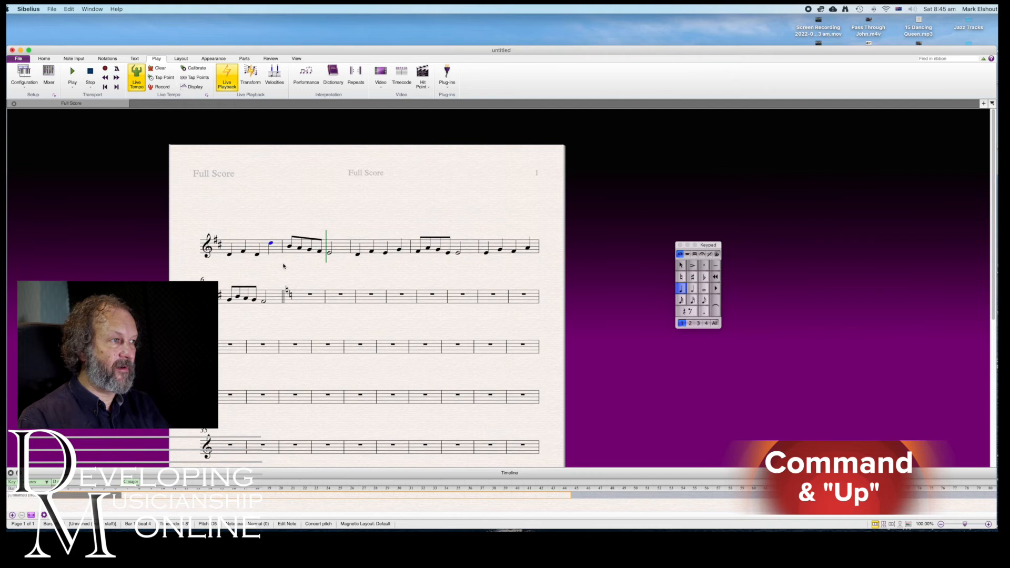
key("super+Down")
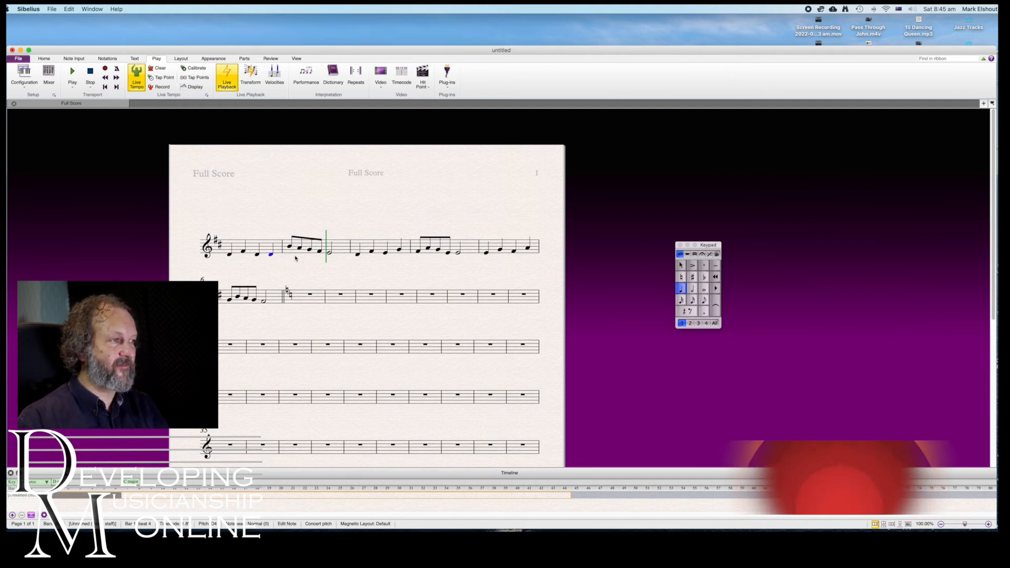
key("Escape")
Stack two thirds above the first note of bar 1 and add an octave above the second note
left_click(271, 256)
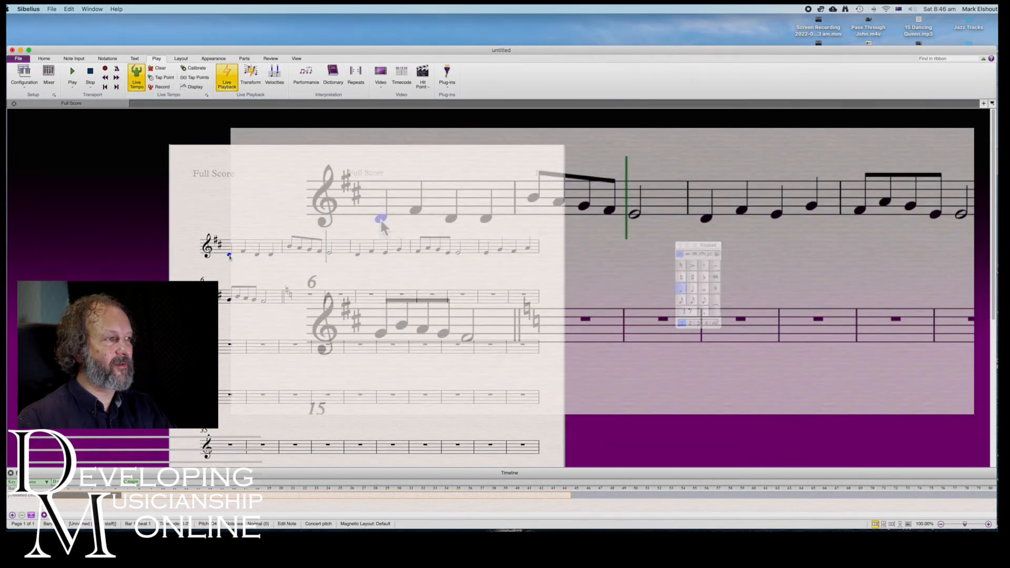
key("3")
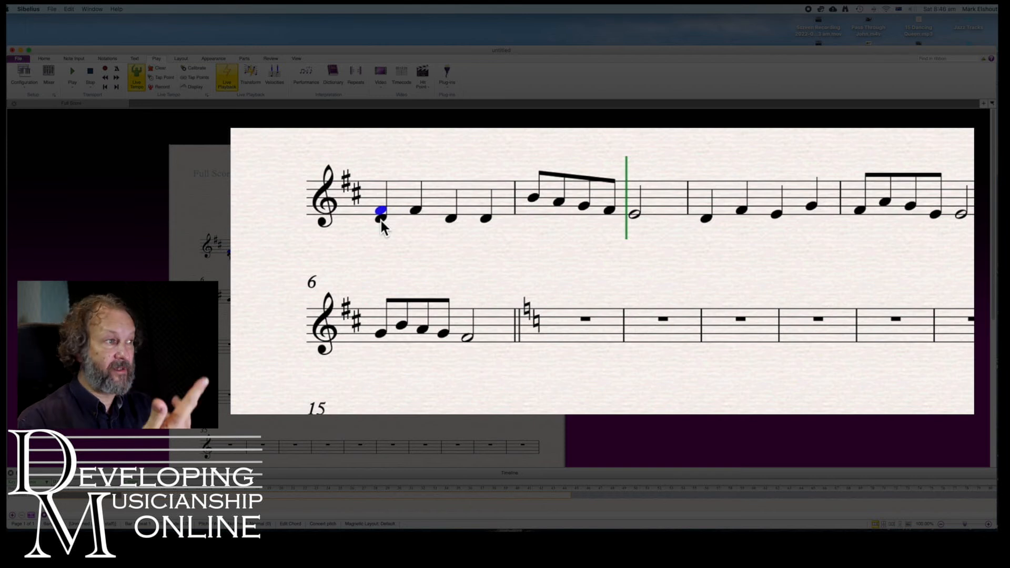
key("3")
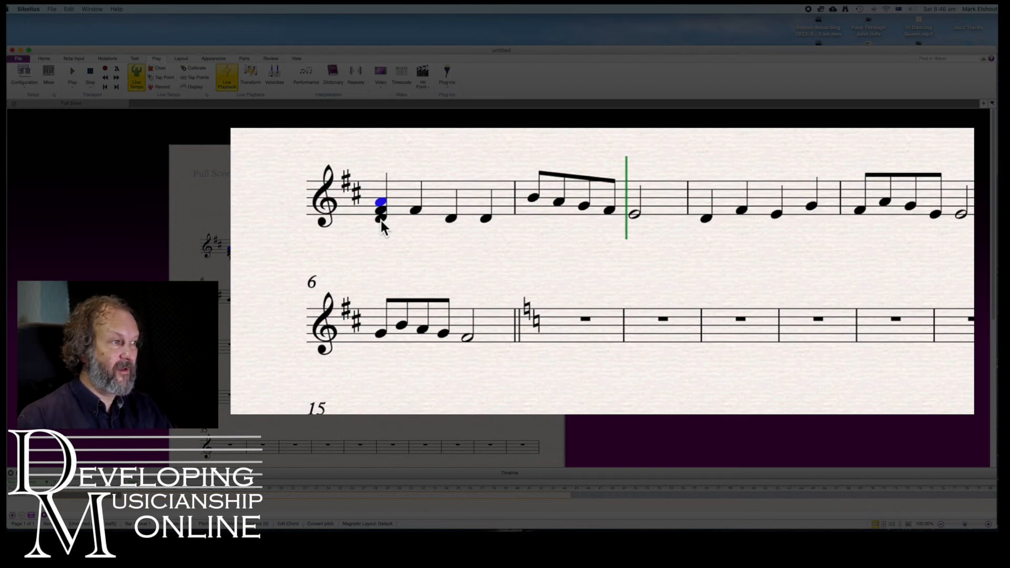
left_click(415, 210)
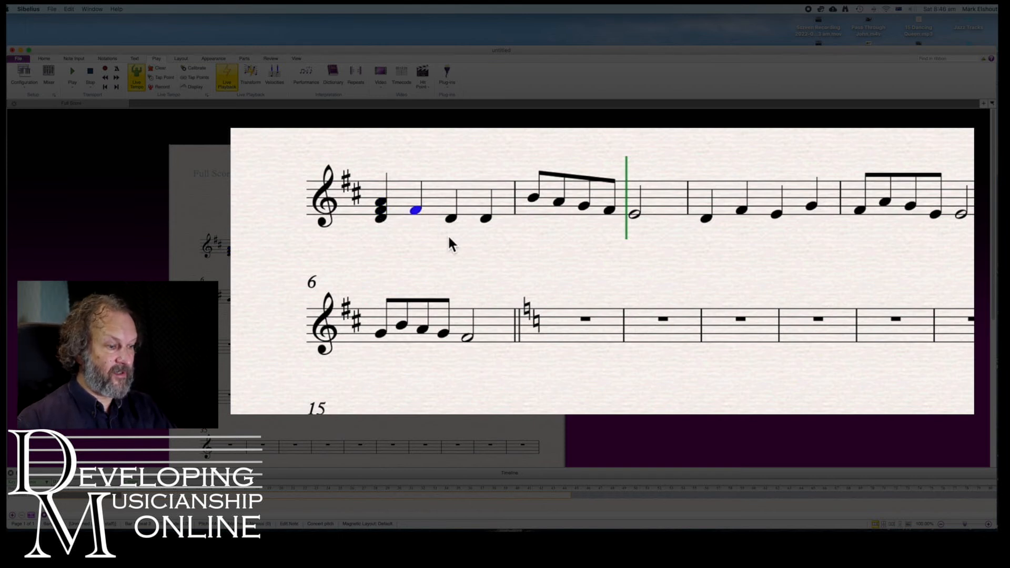
key("8")
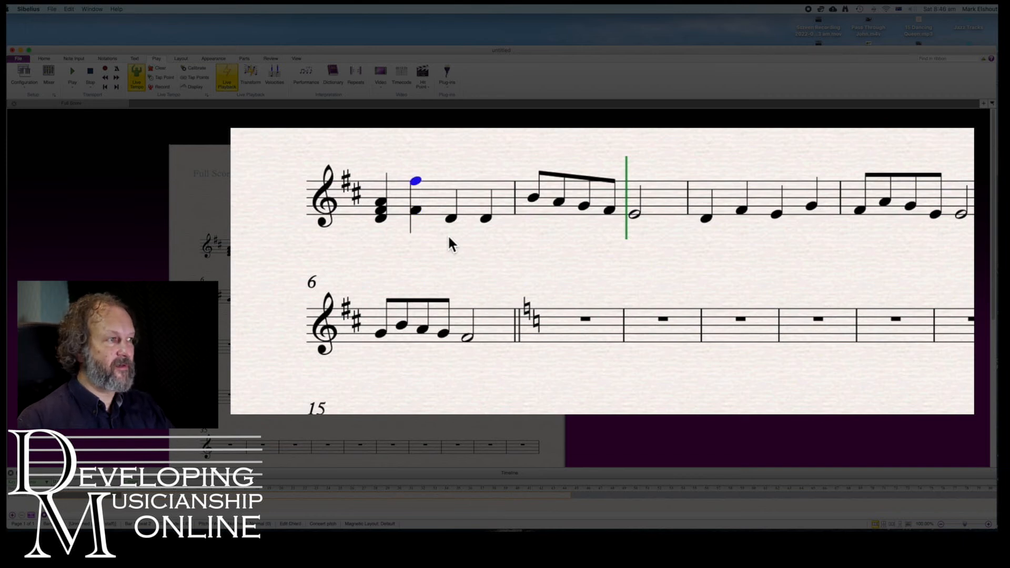
Add a third above each of the last two quarter notes of bar 1
left_click(451, 220)
key("3")
left_click(485, 220)
key("3")
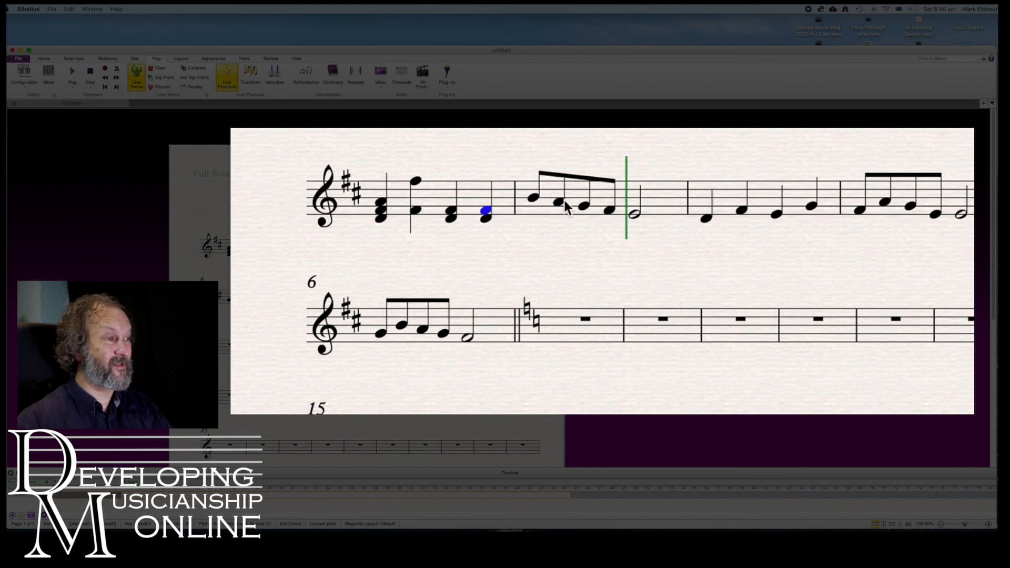
Add a third above every note of bar 2 at once
left_click(599, 196)
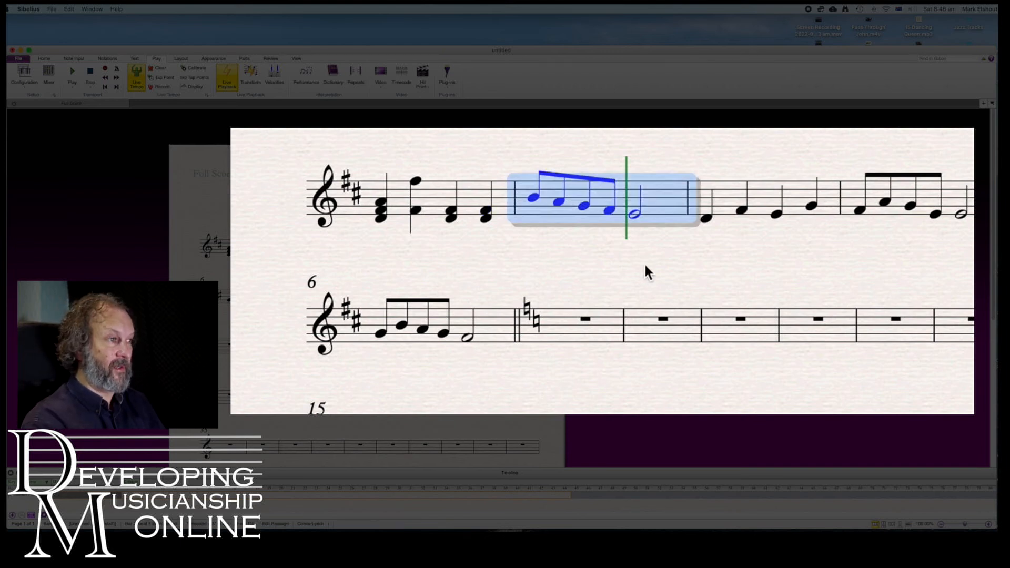
key("3")
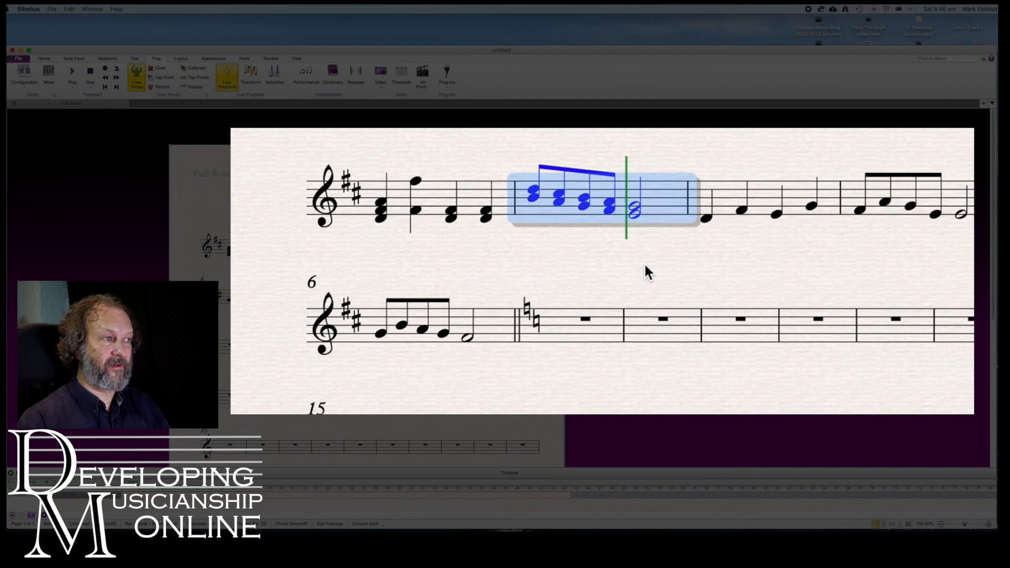
key("Escape")
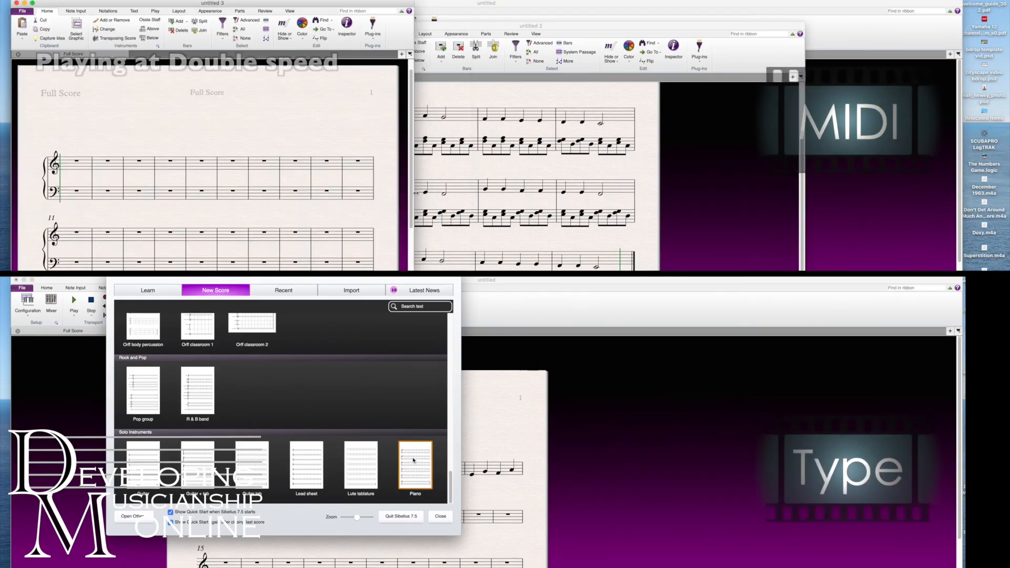
Create a new score from the Piano template and move the Keypad clear of the music
double_click(414, 459)
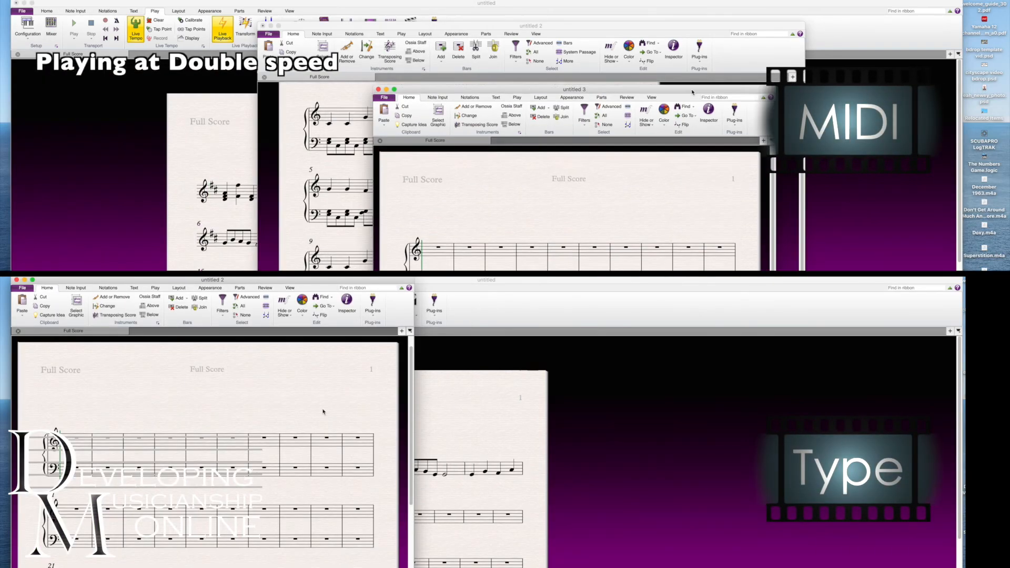
left_click(320, 463)
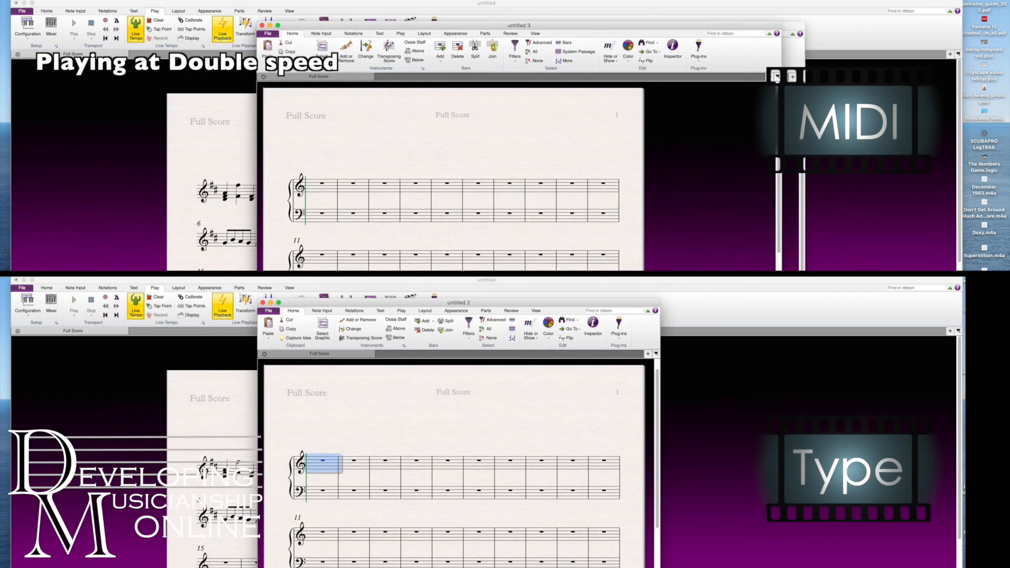
left_click_drag(800, 540, 698, 453)
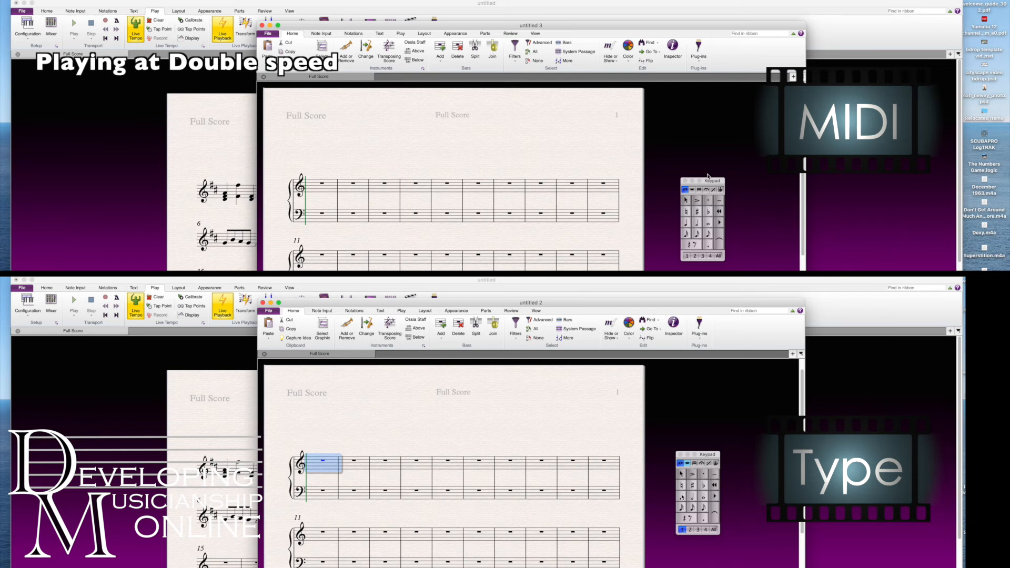
Enter quarter notes C, C, G, G, A, A from middle C and a half note G in treble bars 1 and 2
left_click(682, 496)
key("c")
key("super+Down")
key("c")
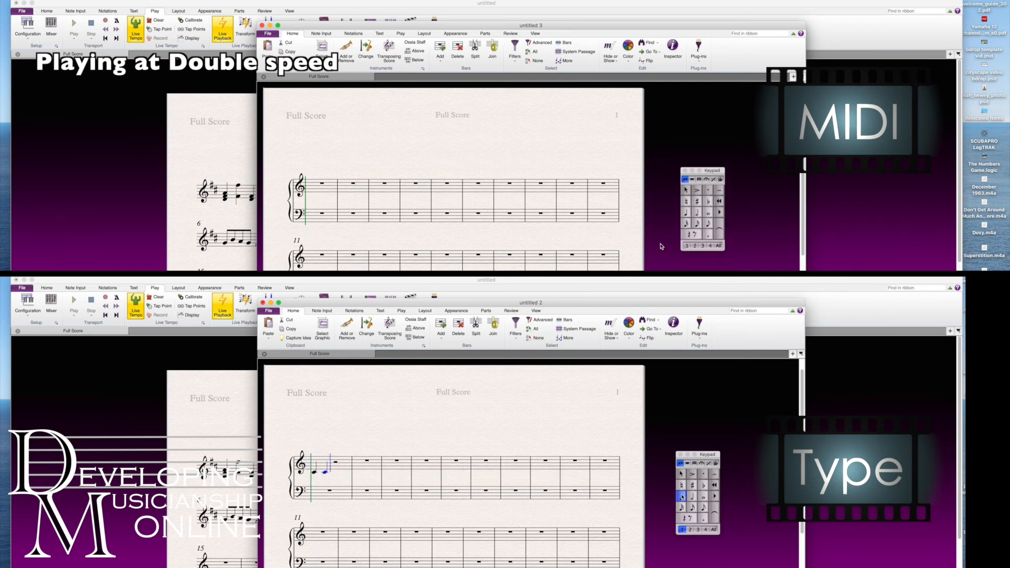
key("g")
key("super+Up")
key("g")
key("a")
key("a")
left_click(692, 497)
key("g")
Enter quarter notes F, F, E, E, D, D and a half note C in treble bars 3 and 4
left_click(682, 497)
left_click(321, 186)
key("f")
key("f")
key("e")
key("e")
key("d")
key("d")
left_click(687, 213)
left_click(692, 498)
key("c")
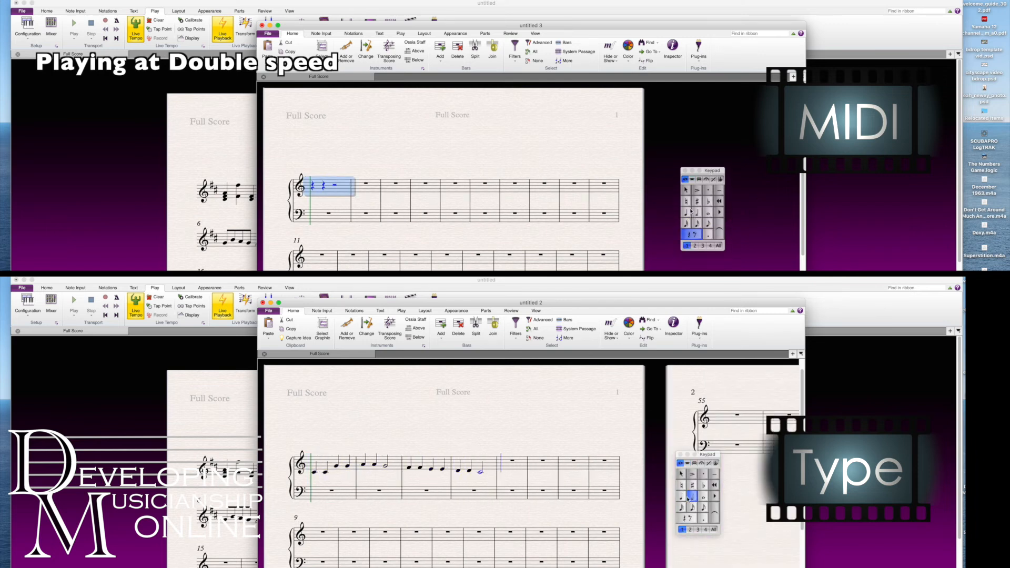
Enter quarter notes G, G, F, F, E, E and a half note D in treble bars 5 and 6
key("g")
left_click(690, 211)
key("super+Up")
left_click(683, 498)
key("Escape")
left_click(697, 213)
left_click(682, 498)
left_click(686, 215)
key("n")
key("g")
key("f")
key("f")
key("e")
key("e")
left_click(692, 497)
key("d")
Enter quarter notes G, G, F, F, E, E and a half note D in treble bars 7 and 8
left_click(698, 213)
left_click(681, 497)
key("g")
key("g")
key("f")
key("f")
key("e")
Enter quarter notes F, F, E, E, D, D and a half note C in treble bars 11 and 12
key("e")
left_click(693, 497)
key("d")
Enter quarter notes C, C, G, G, A, A and a half note G in treble bars 9 and 10
left_click(689, 214)
left_click(679, 498)
key("c")
key("c")
key("g")
key("super+Up")
left_click(697, 213)
key("g")
key("a")
key("a")
key("g")
left_click(688, 214)
left_click(692, 498)
left_click(701, 213)
key("Escape")
left_click(692, 497)
left_click(688, 213)
key("Right")
left_click(680, 499)
key("f")
key("f")
key("e")
key("e")
key("d")
key("d")
left_click(697, 213)
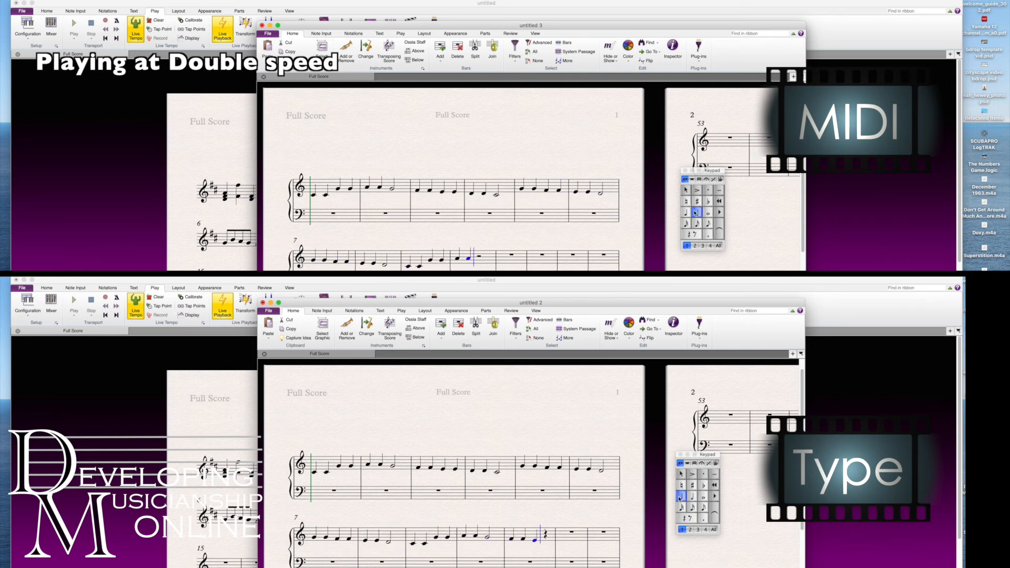
left_click(688, 214)
left_click(692, 497)
key("c")
left_click(697, 213)
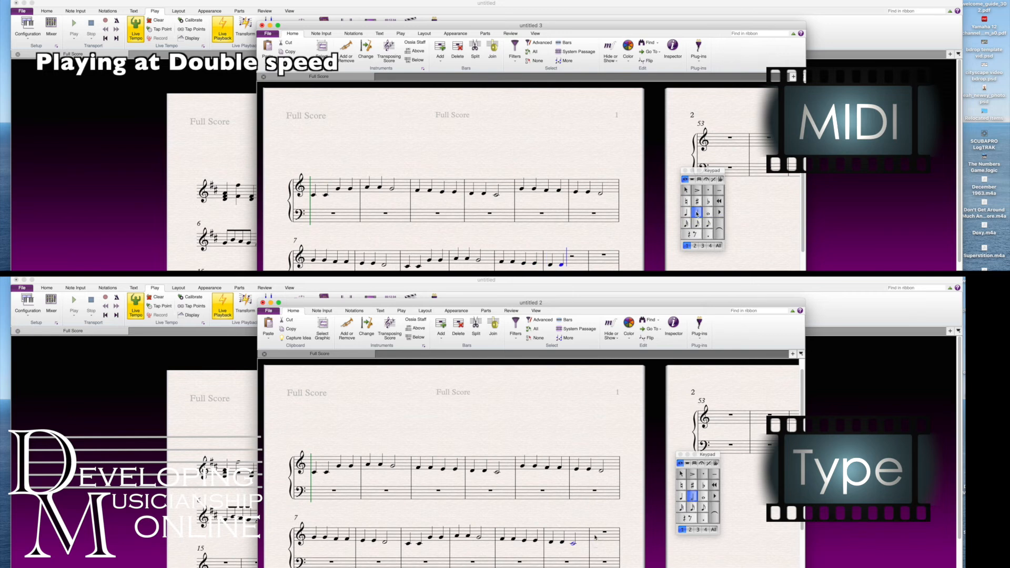
Delete all the empty bars after bar 12, including those on the second page
key("Escape")
left_click(596, 538, "super")
scroll(599, 536, "right", 10)
key("Escape")
left_click(748, 450, "shift")
key("super+BackSpace")
left_click(612, 262, "super")
scroll(612, 263, "right", 10)
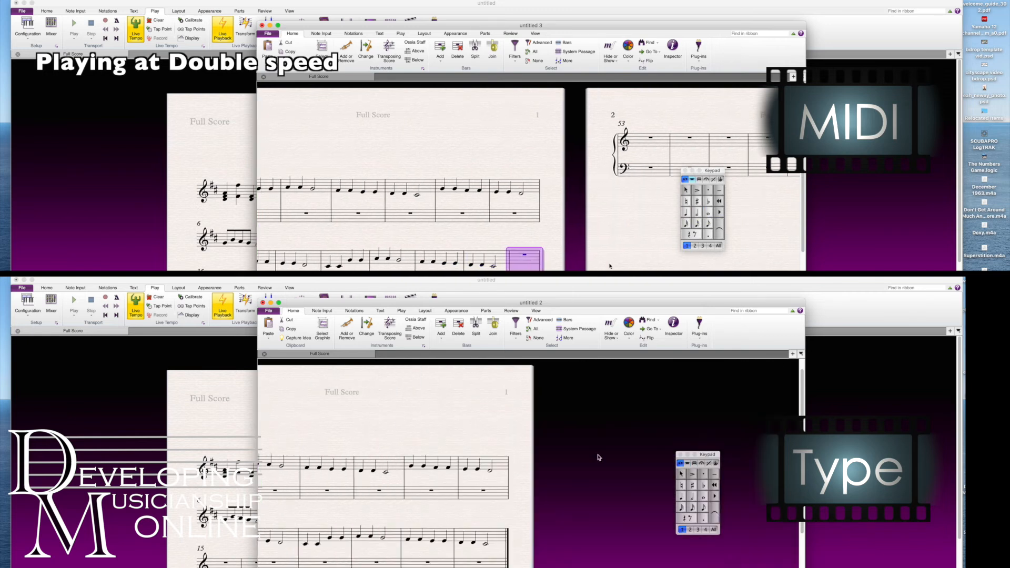
scroll(597, 458, "left", 10)
Enter eighth notes in the first half of bass bar 1, alternating E with a third above and a single C
left_click(468, 499)
left_click(751, 173, "shift")
left_click(703, 510)
key("super+BackSpace")
key("e")
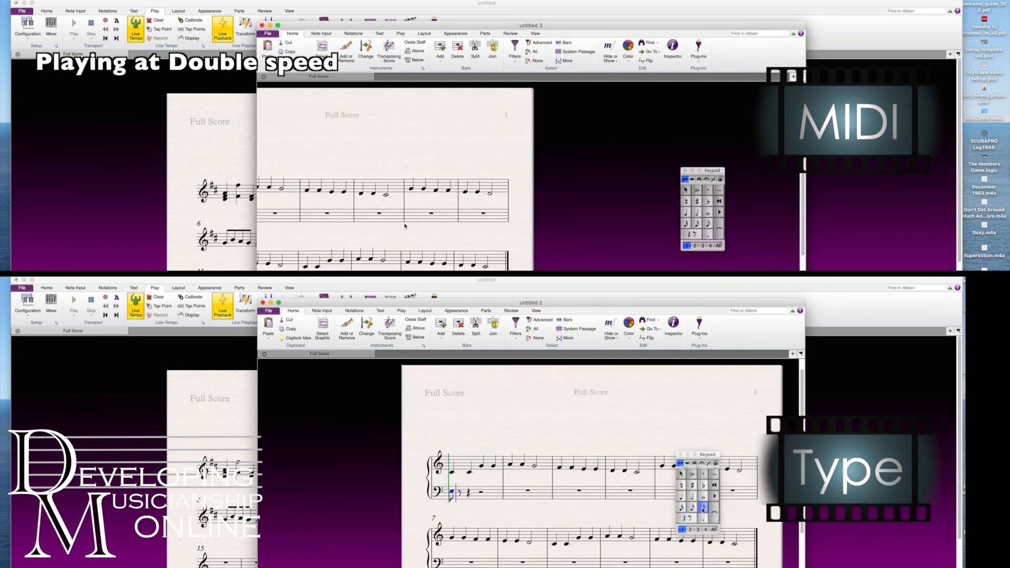
scroll(404, 225, "left", 6)
key("3")
scroll(404, 225, "right", 3)
key("c")
scroll(401, 228, "right", 1)
key("e")
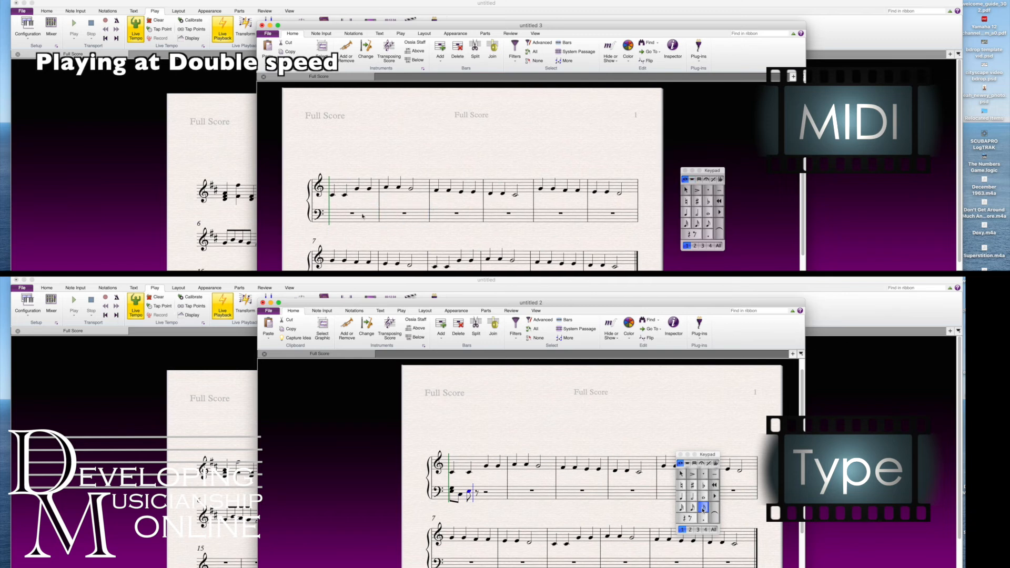
left_click(373, 216)
key("3")
key("c")
key("Escape")
Copy the four-note bass pattern into the second half of bar 1 and the first half of bar 2
left_click(452, 491, "shift")
left_click(707, 225)
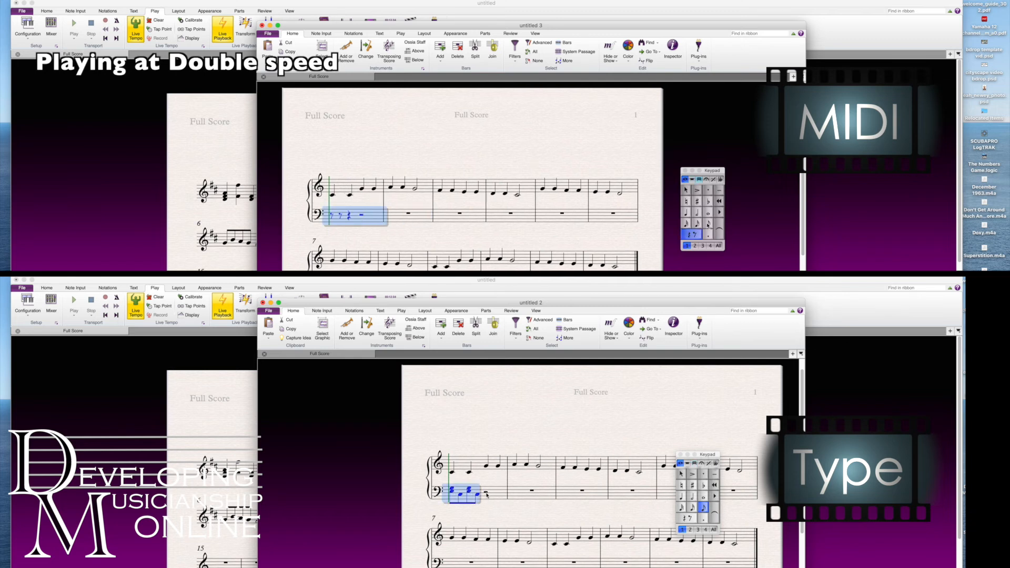
left_click(486, 495)
key("super+v")
left_click(539, 492)
key("super+v")
Raise both bass chords in the first half of bar 2 by one step
left_click(521, 490)
left_click(522, 490, "shift")
key("Up")
left_click(536, 490)
left_click(536, 490, "shift")
key("Up")
Complete bass bar 2 with the second-half pattern of bar 1, and copy the whole of bar 2 into bar 3
scroll(528, 491, "right", 2)
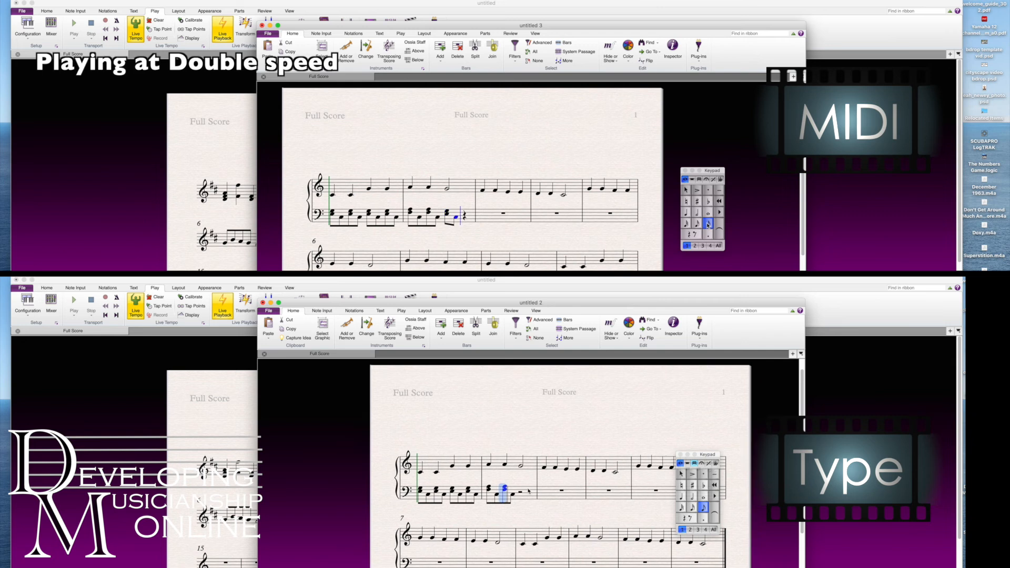
scroll(528, 492, "right", 3)
left_click(362, 490)
left_click(364, 490)
left_click(388, 494, "shift")
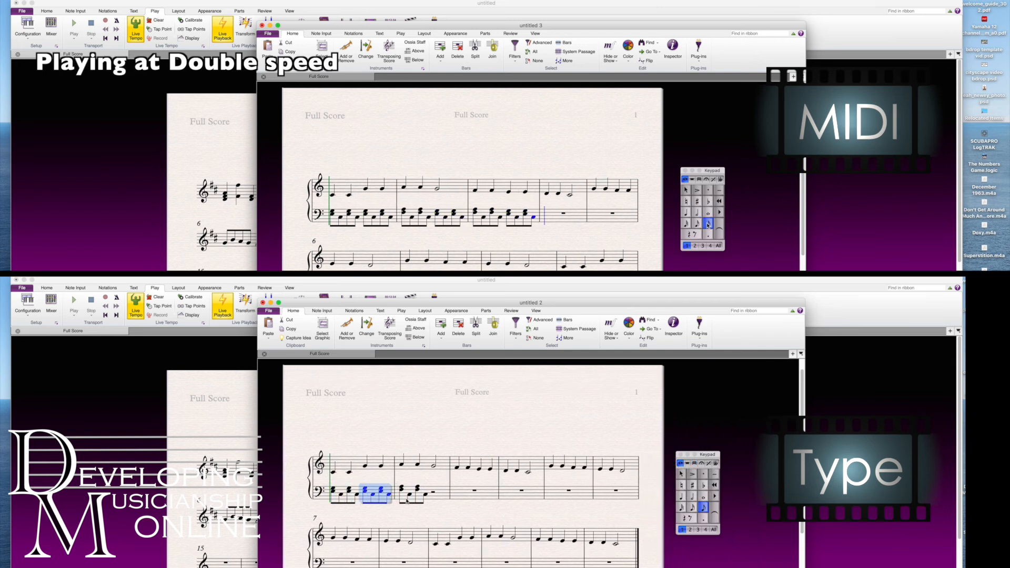
left_click(433, 494, "alt")
left_click(477, 495)
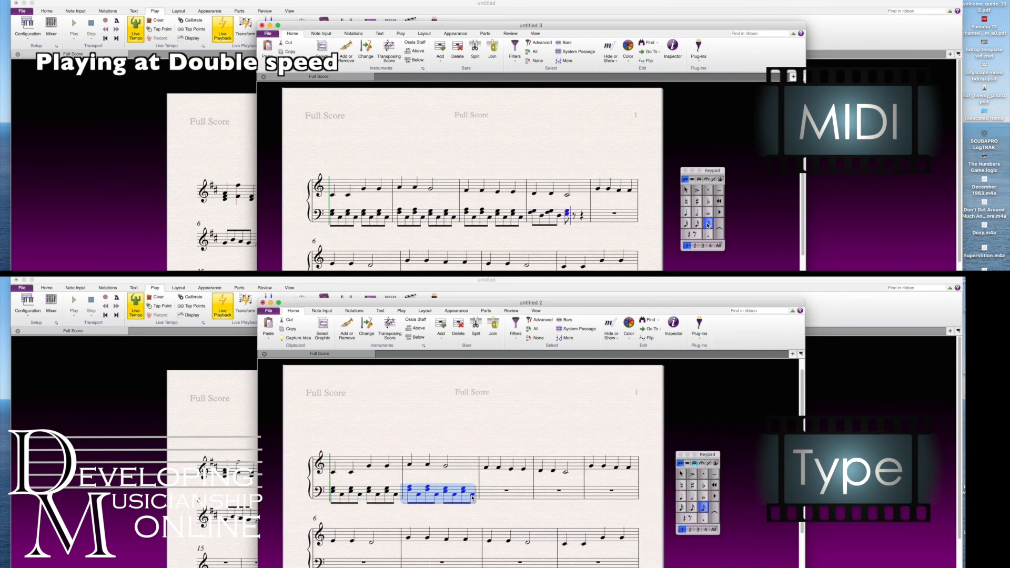
left_click(506, 490, "alt")
Fill bass bar 4 with the copied pattern, lower the top notes of its first two chords by a step and adjust the low notes between them
left_click(569, 490, "alt")
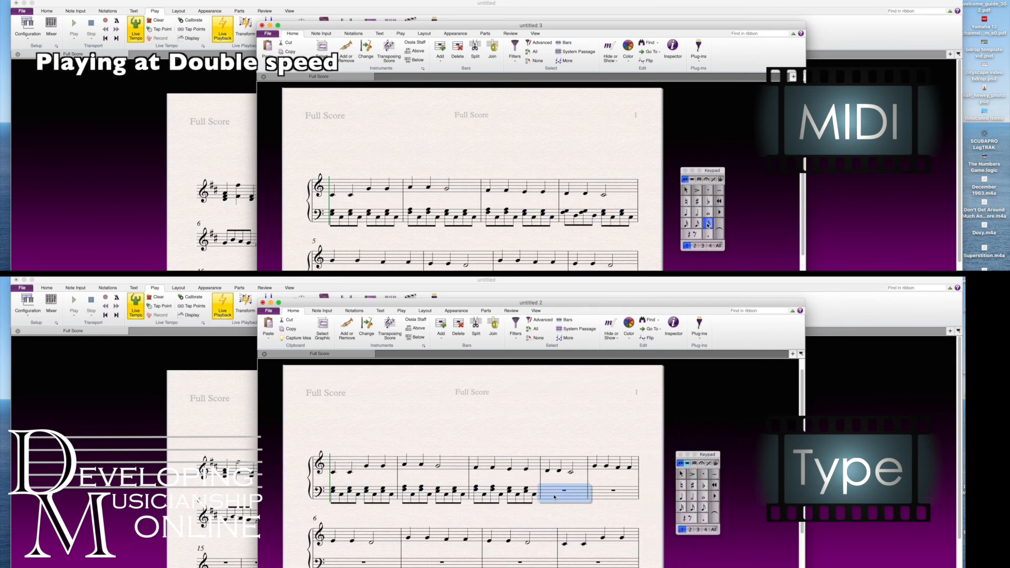
left_click(568, 487)
left_click(586, 487, "super")
key("Down")
left_click(577, 494)
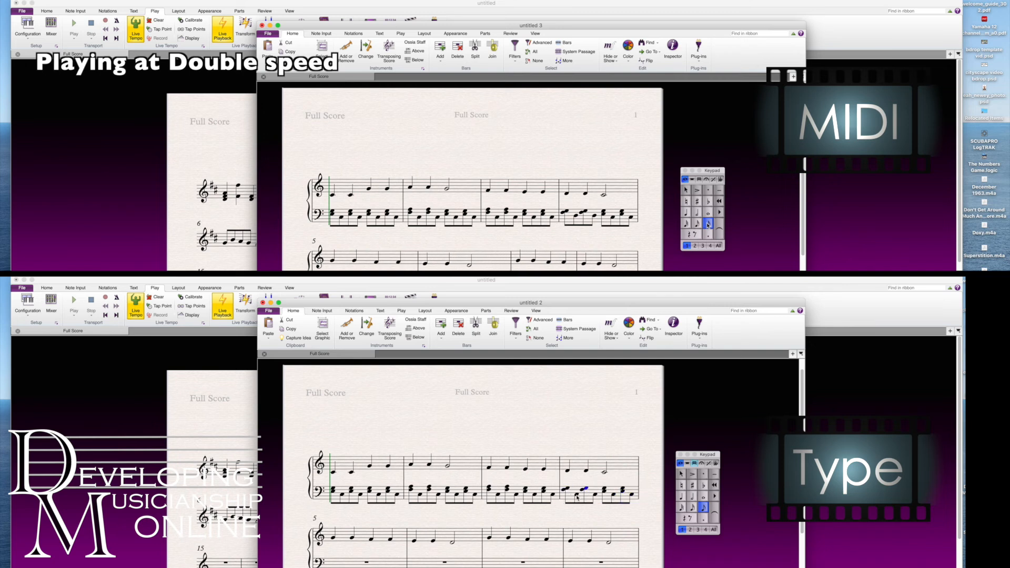
left_click(595, 493)
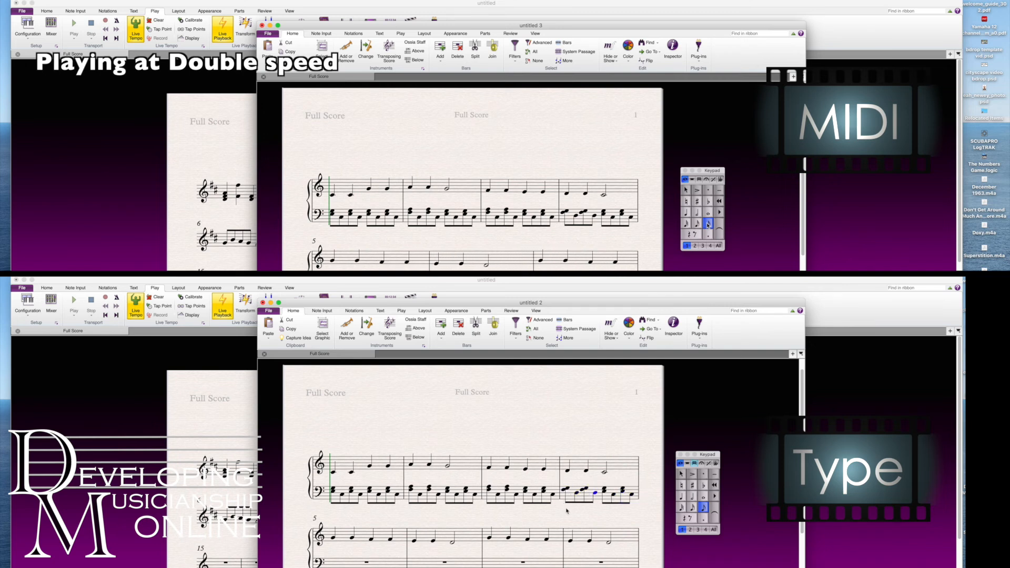
Fill bass bar 5 with the second half of bar 4 followed by the first half of bar 4
scroll(566, 510, "down", 2)
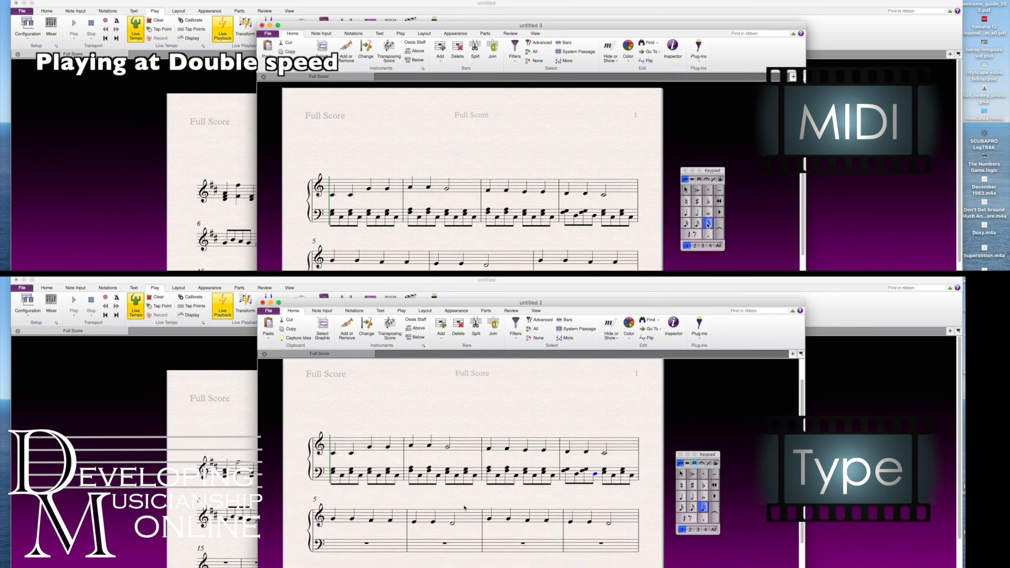
left_click(634, 476, "shift")
left_click(369, 549, "shift")
left_click(566, 473)
left_click(595, 473, "shift")
key("super+c")
left_click(384, 545)
key("super+v")
key("Escape")
Copy the bass pattern of bar 5 into bar 6 and continue the same pattern through bars 7 and 8
left_click(373, 548)
key("super+c")
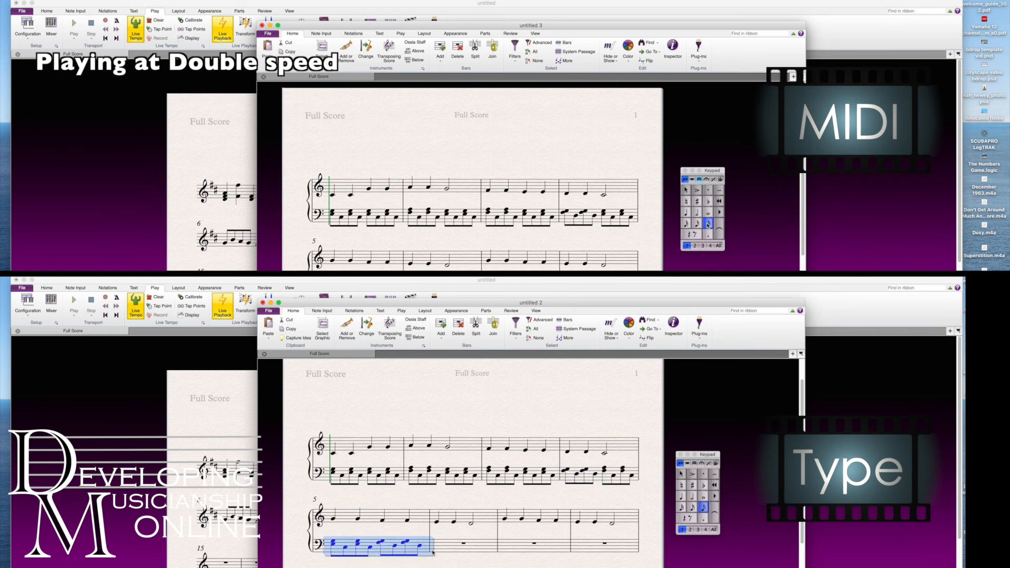
left_click(473, 551)
key("super+v")
left_click(361, 474)
key("Escape")
left_click(367, 548)
left_click(369, 551)
left_click(509, 555, "shift")
key("r")
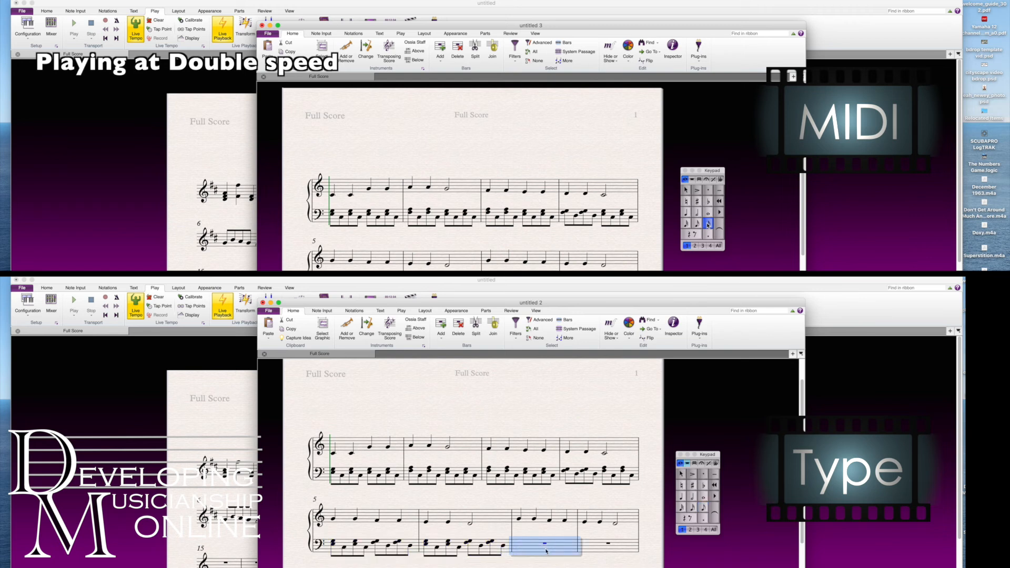
Copy the bass accompaniment of bars 1 to 4 into bars 9 to 12
left_click(361, 474)
left_click(599, 474, "shift")
left_click(158, 391, "alt")
Play the piano score from the first melody note of bar 1
left_click(332, 196)
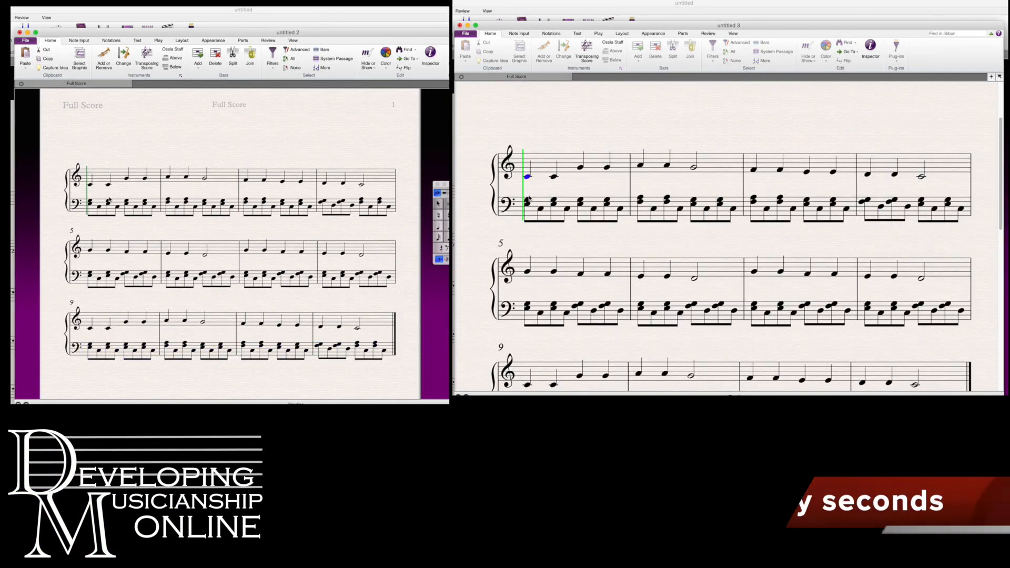
key("space")
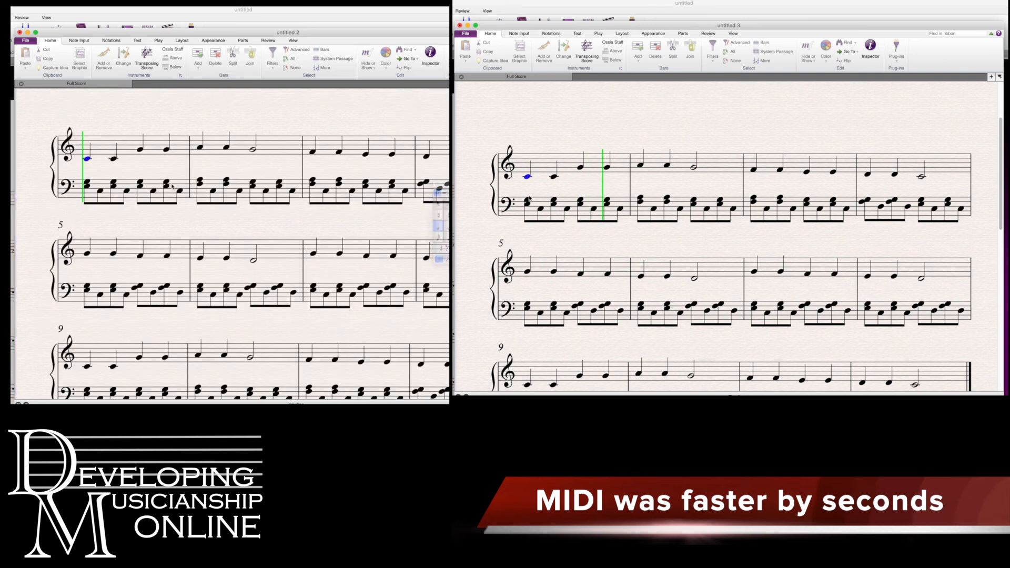